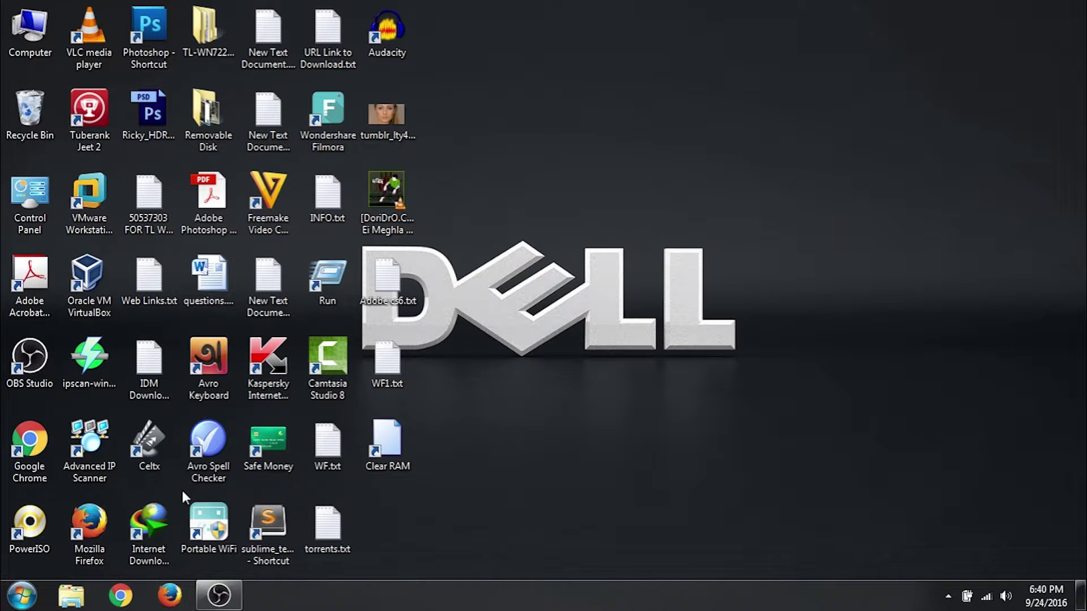
Search Google in Chrome for 'free hd scar portraits' and show the image results.
left_click(120, 594)
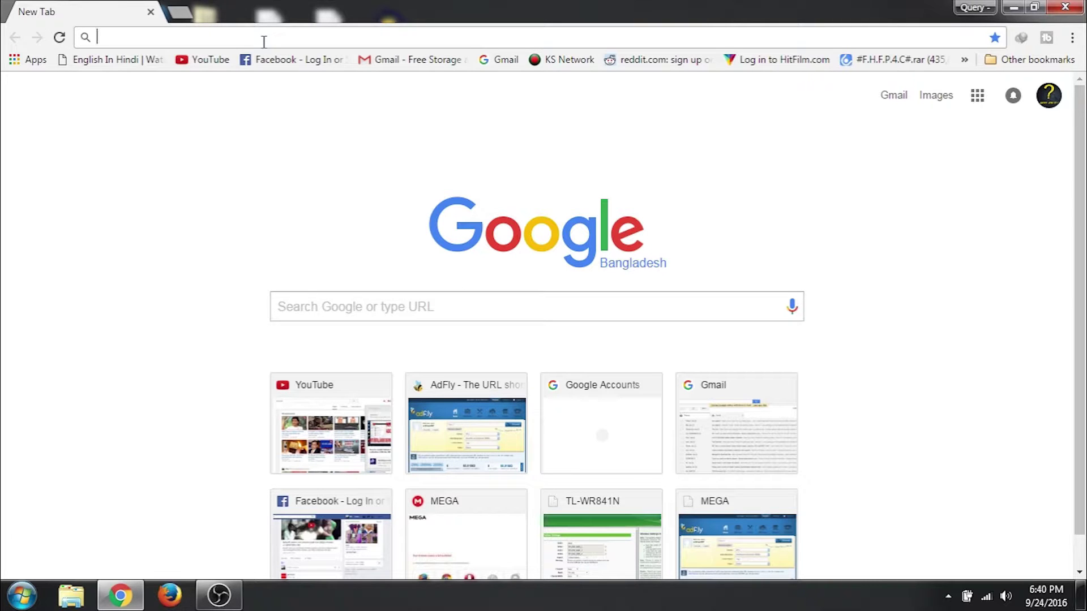
type("free")
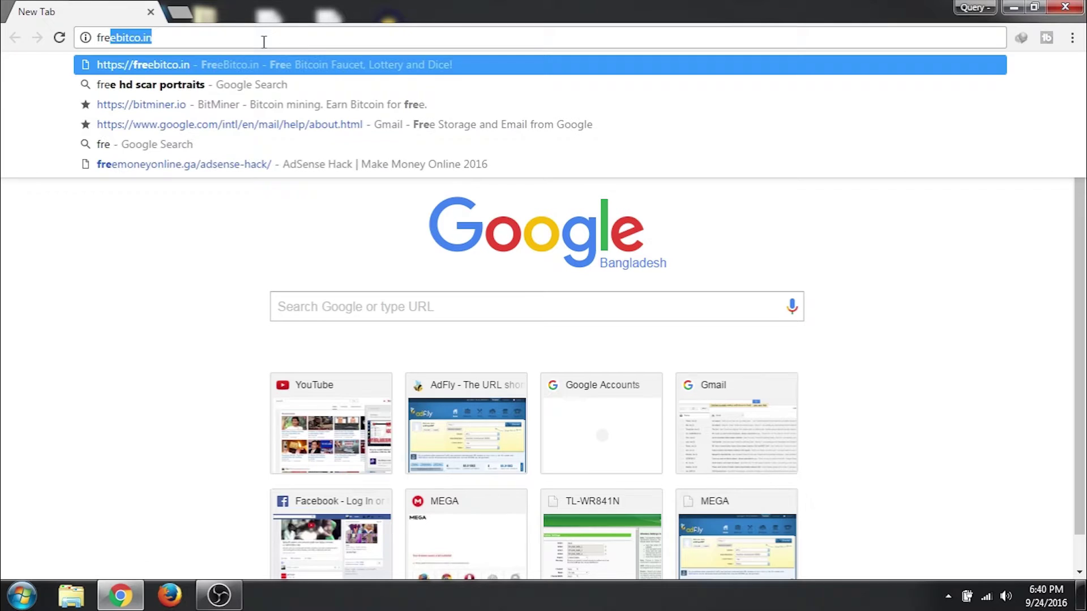
type(" hd")
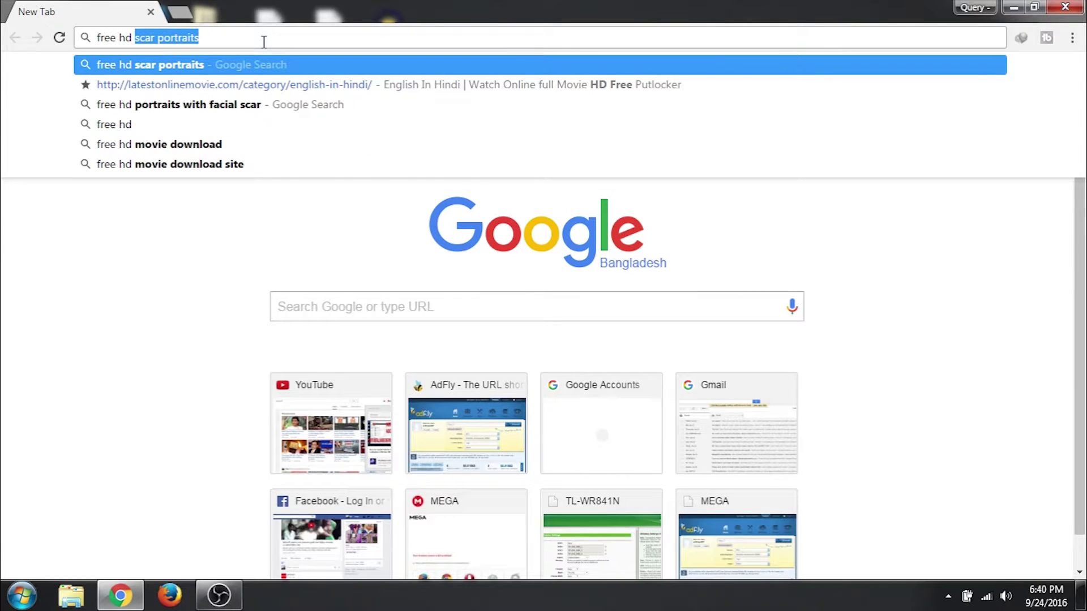
key("Return")
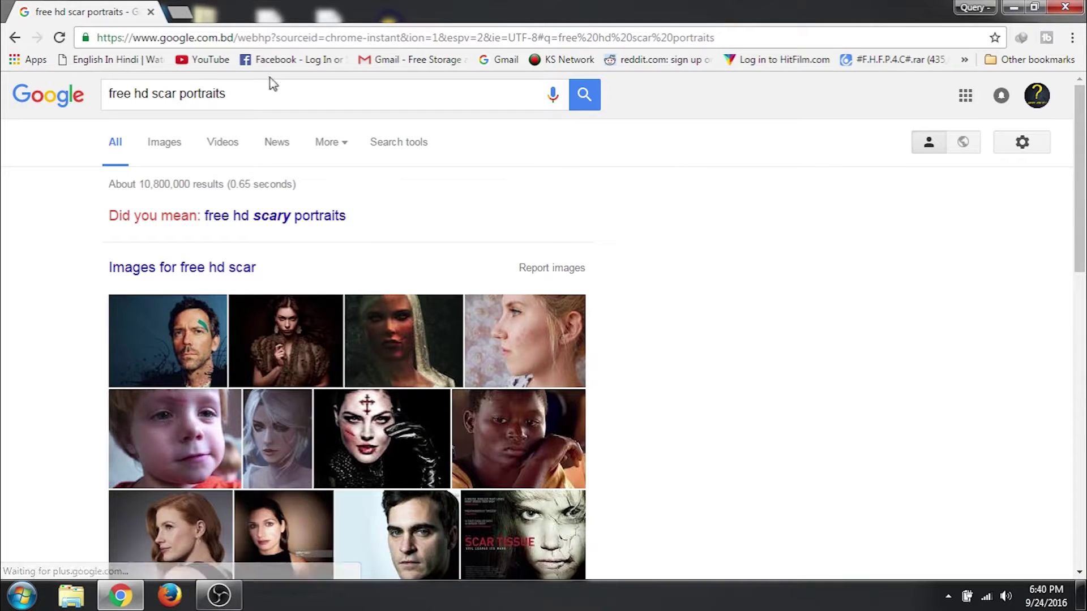
left_click(160, 143)
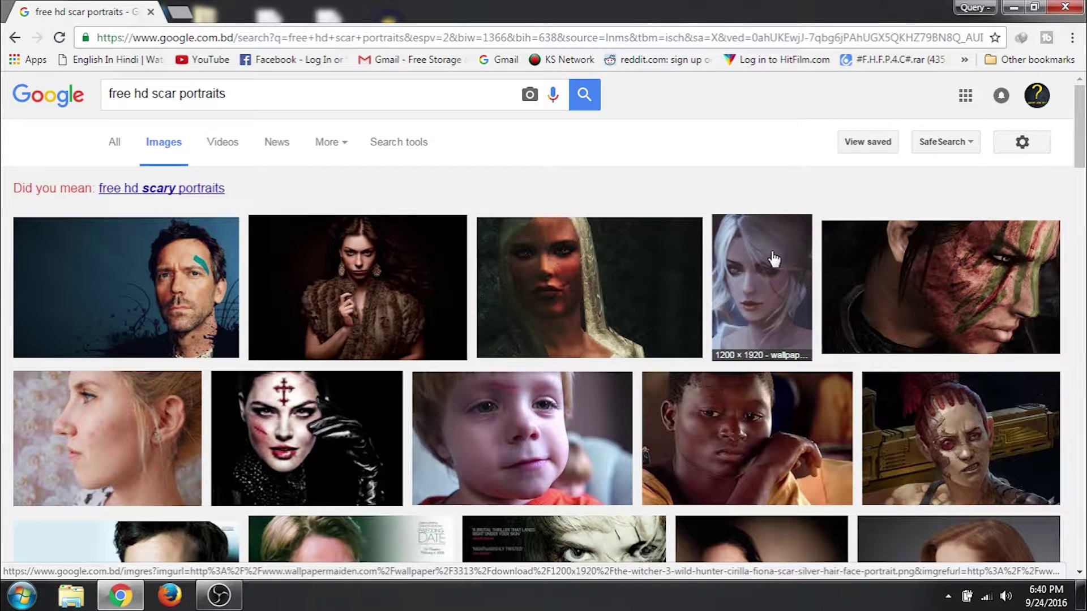
Scroll the results and open the 1280 × 719 Beautylish portrait of the woman with the cheek scar.
scroll(774, 259, "down", 10)
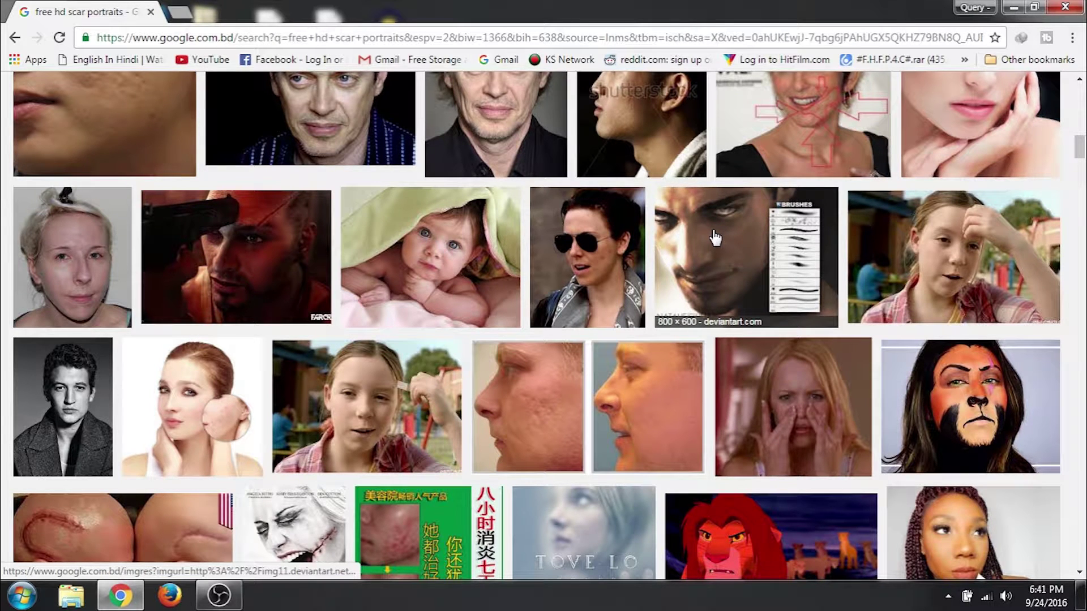
scroll(715, 238, "down", 5)
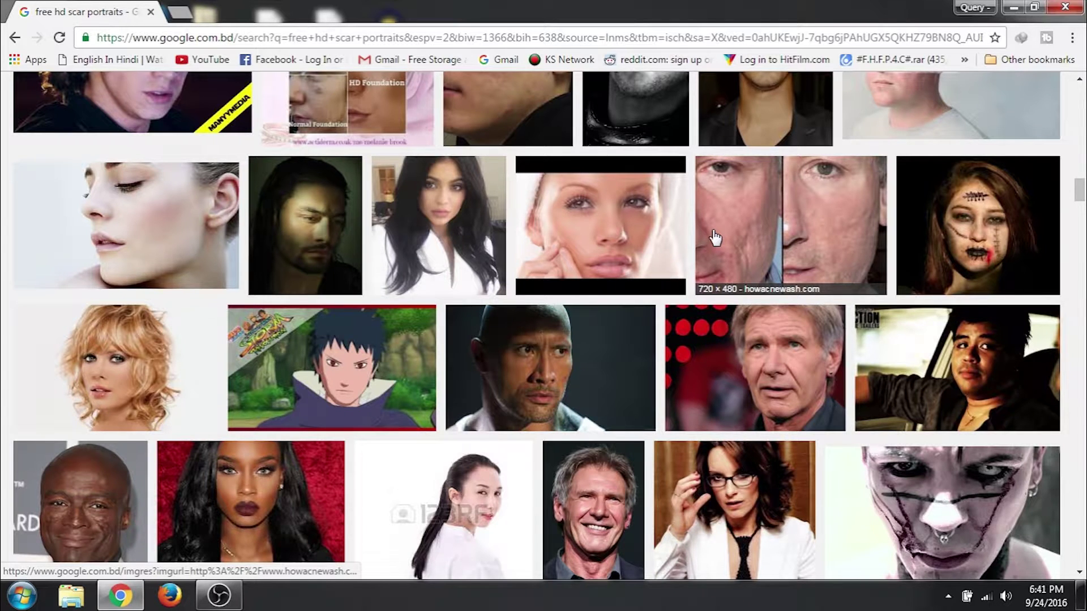
scroll(716, 238, "down", 5)
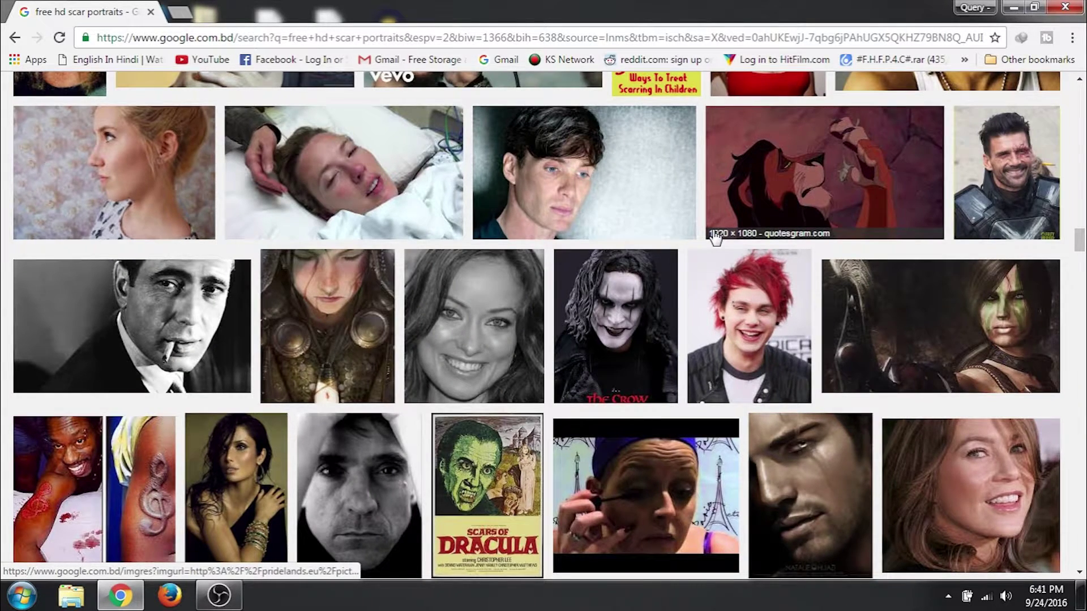
scroll(715, 237, "down", 5)
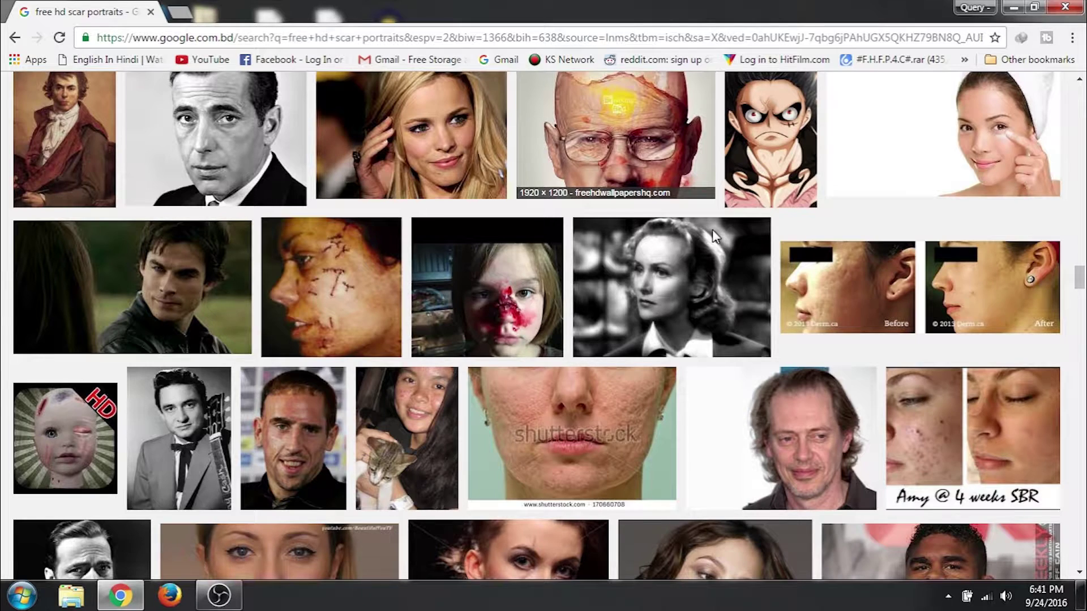
scroll(712, 229, "down", 5)
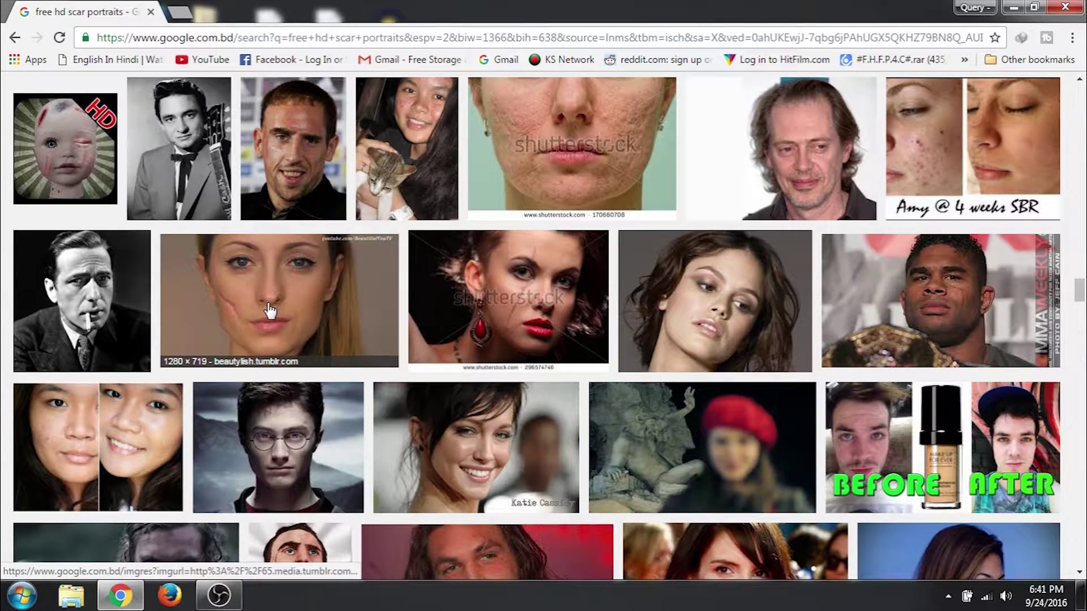
left_click(334, 296)
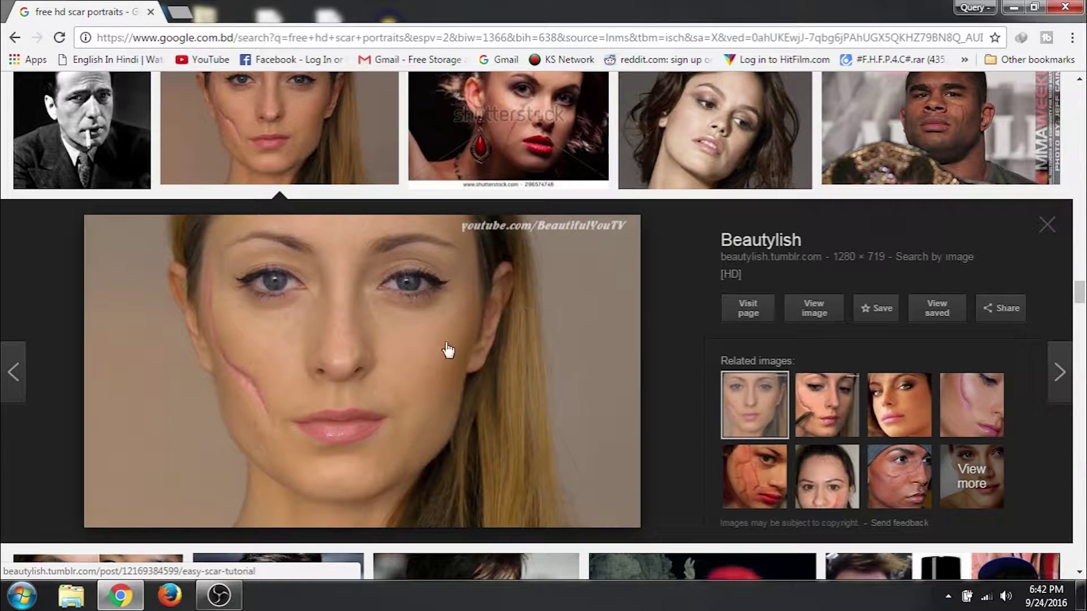
Save the previewed scar portrait image as a PNG file on the Desktop.
right_click(522, 324)
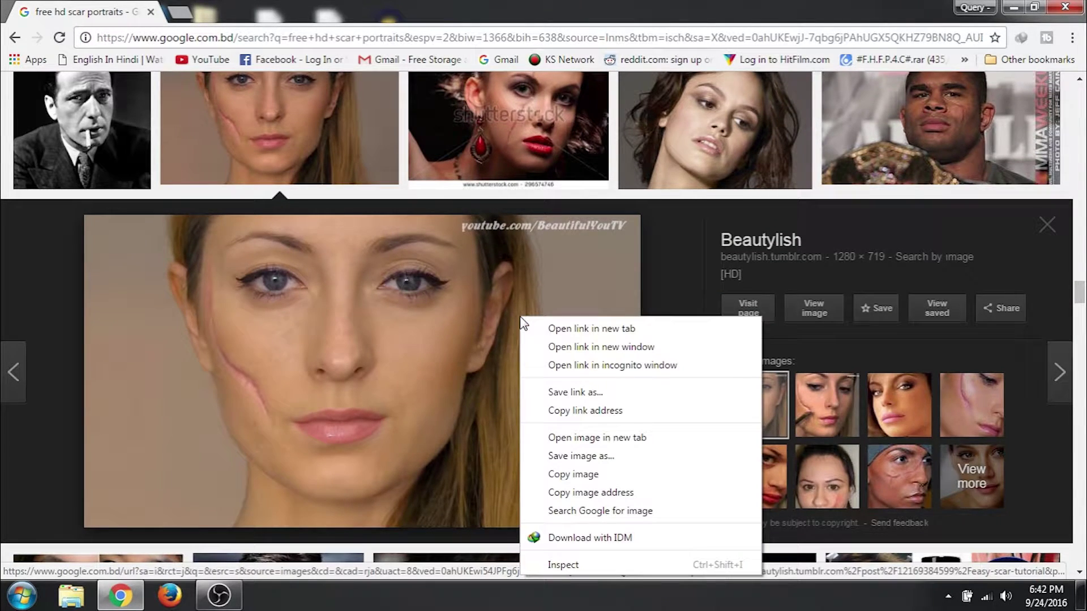
left_click(579, 457)
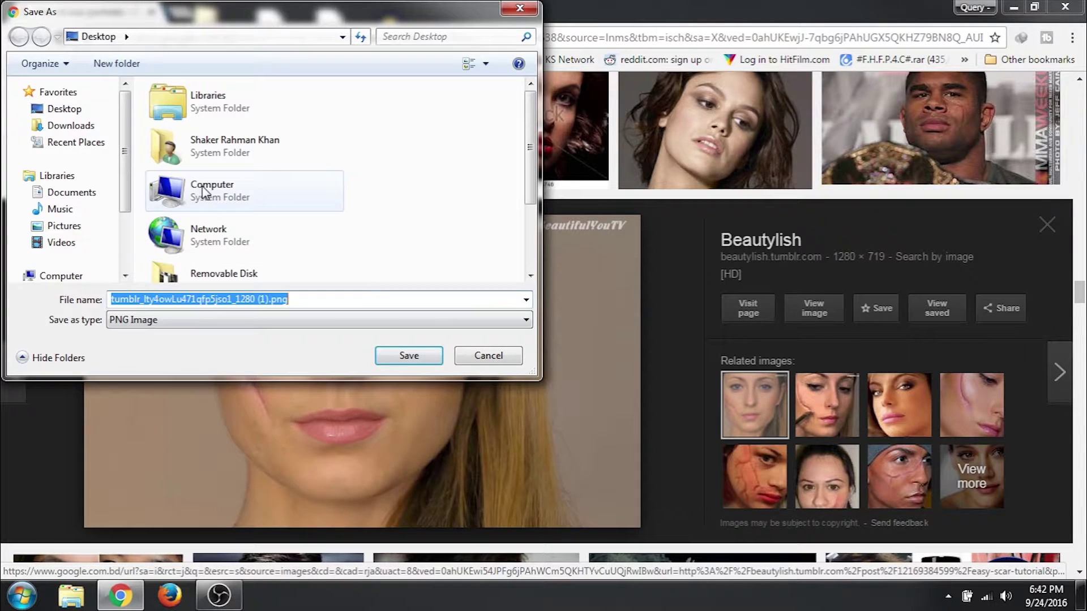
left_click(68, 113)
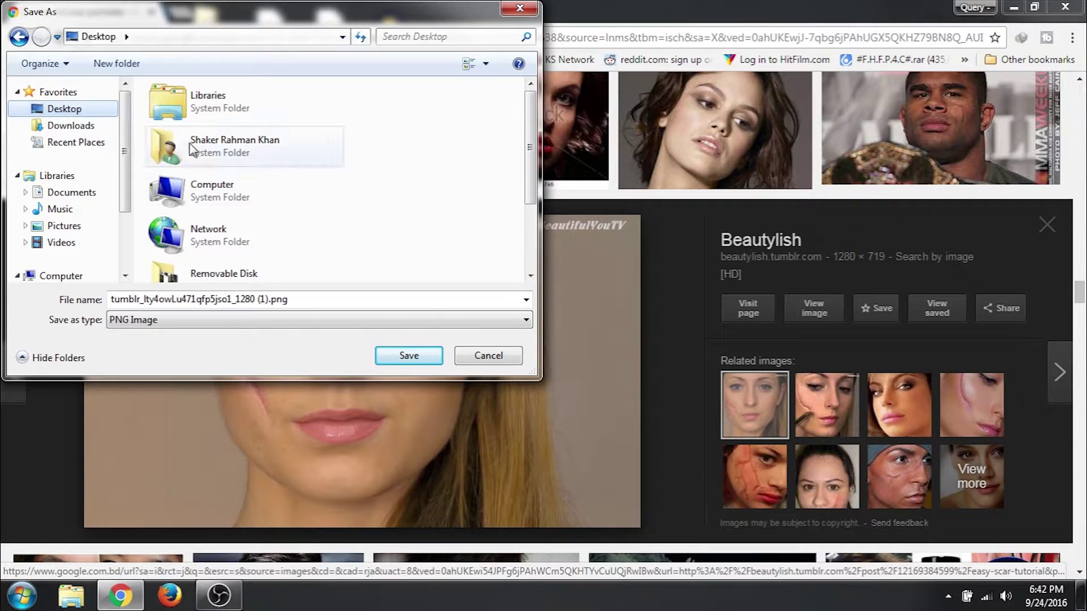
left_click(425, 359)
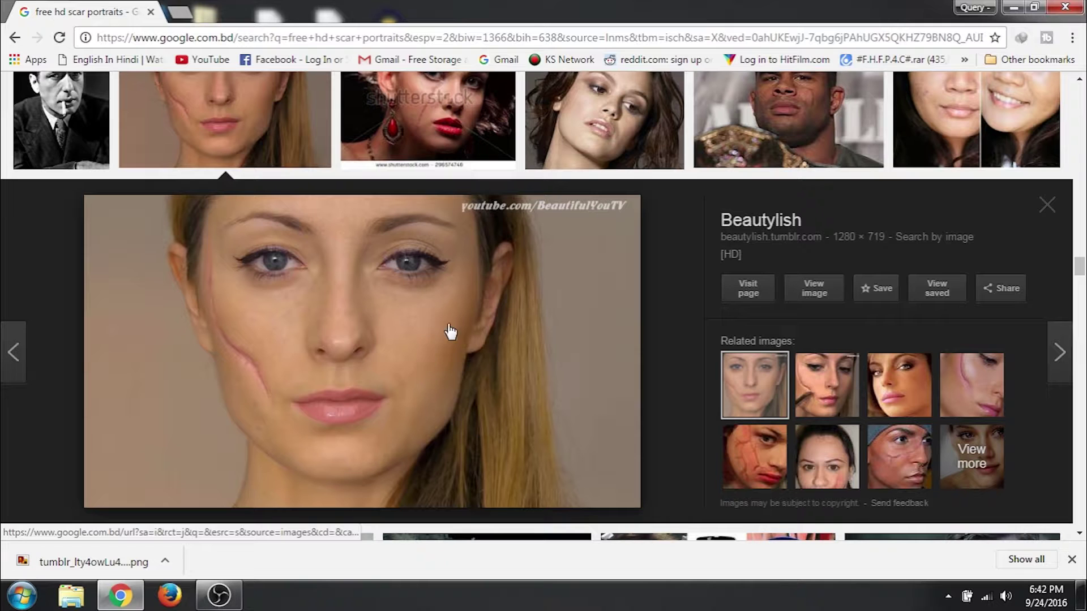
Close Chrome, check the saved portrait file's type and size, and refresh the desktop.
left_click(1062, 9)
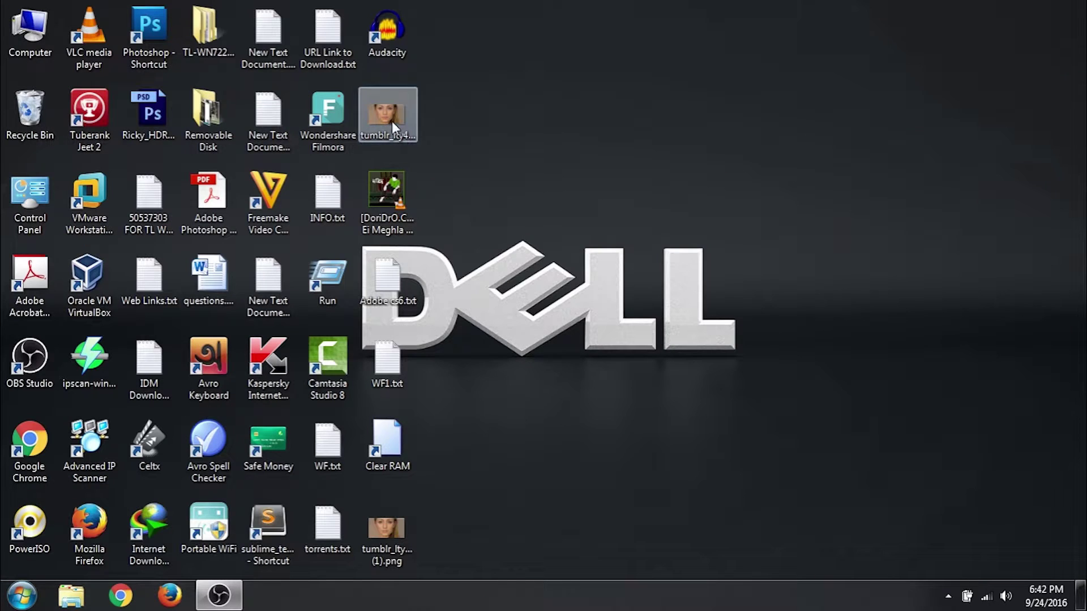
left_click(392, 120)
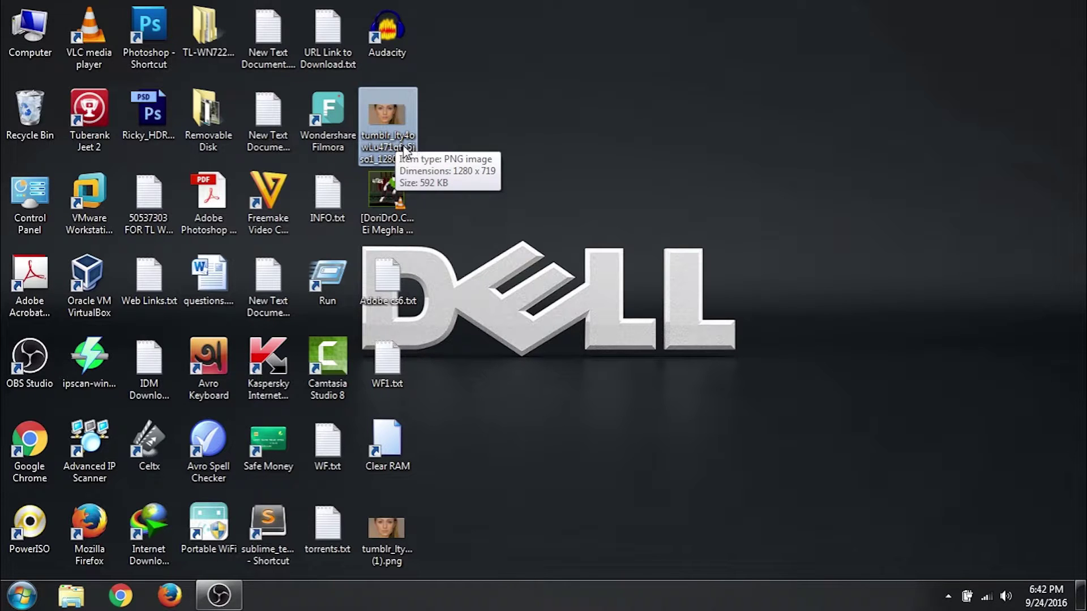
left_click(559, 144)
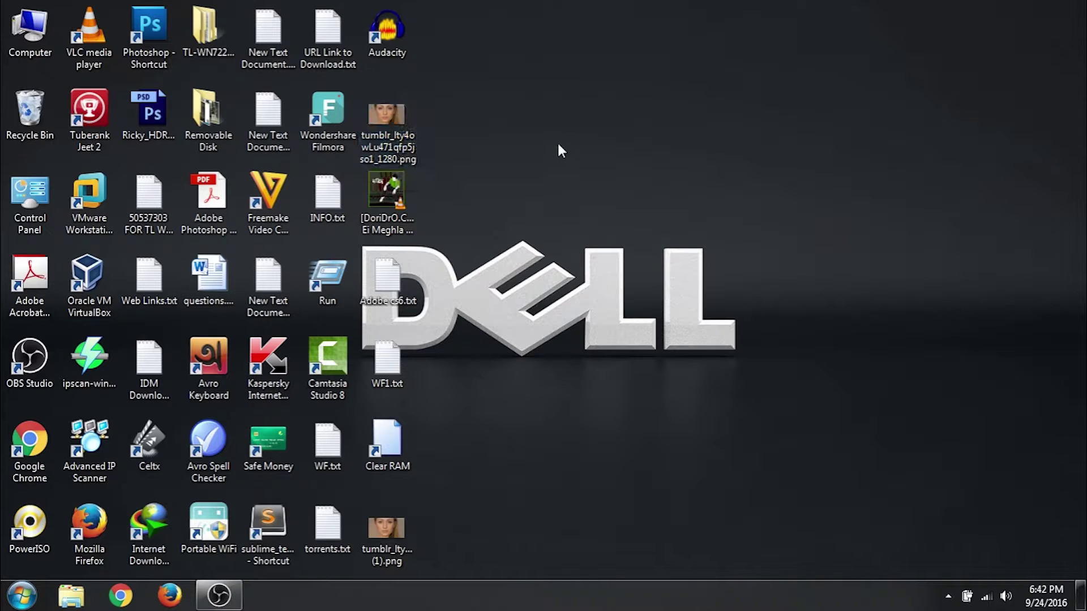
left_click(596, 190)
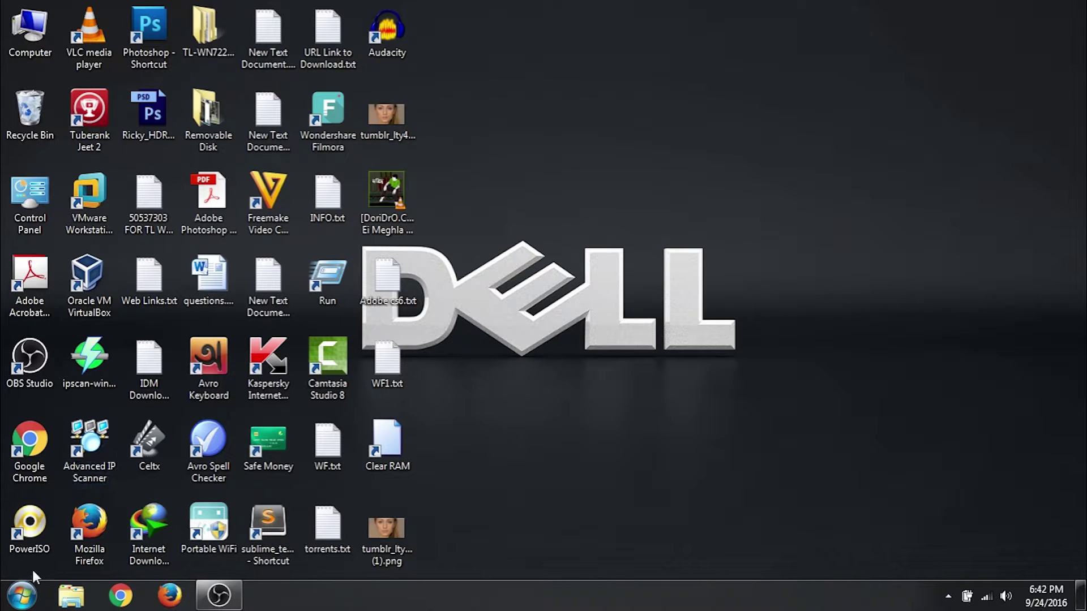
Launch Adobe Photoshop CS6 (64 Bit) from the Adobe Master Collection CS6 Start menu folder.
left_click(23, 597)
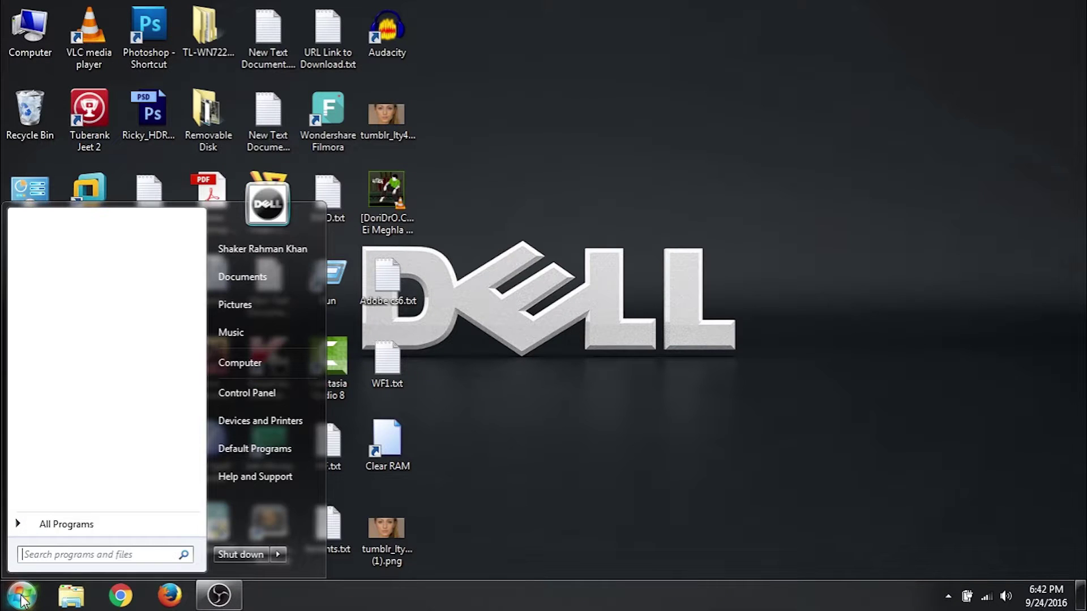
left_click(62, 527)
scroll(101, 380, "down", 4)
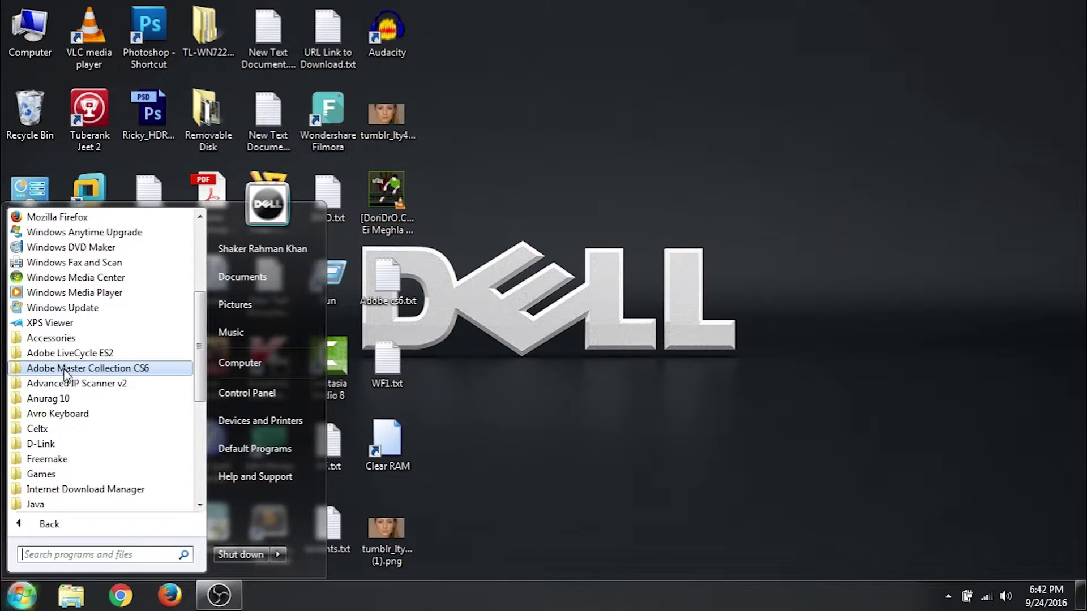
left_click(129, 373)
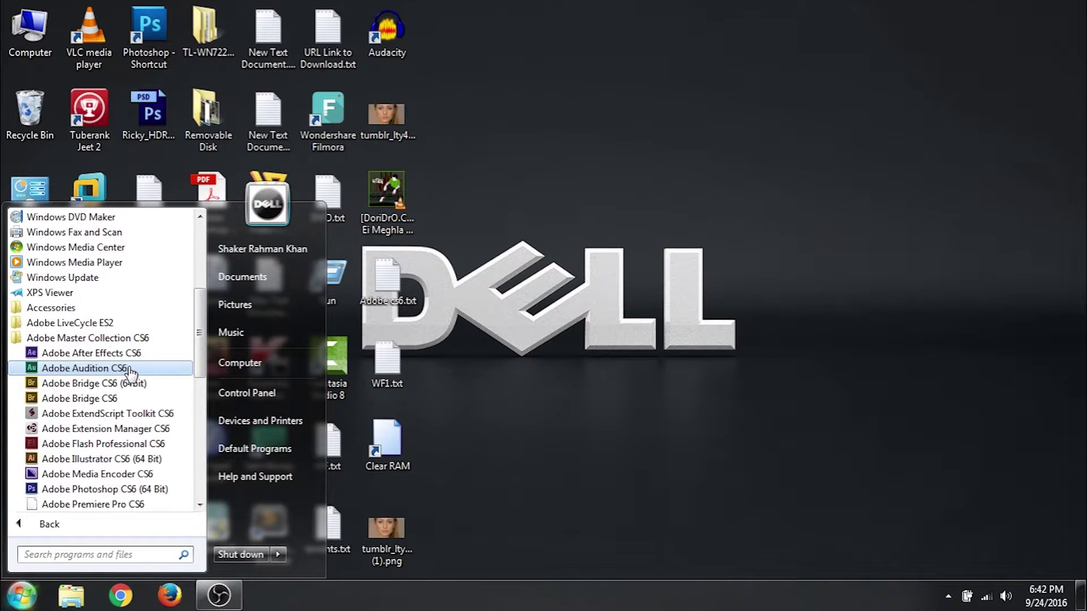
scroll(51, 362, "down", 3)
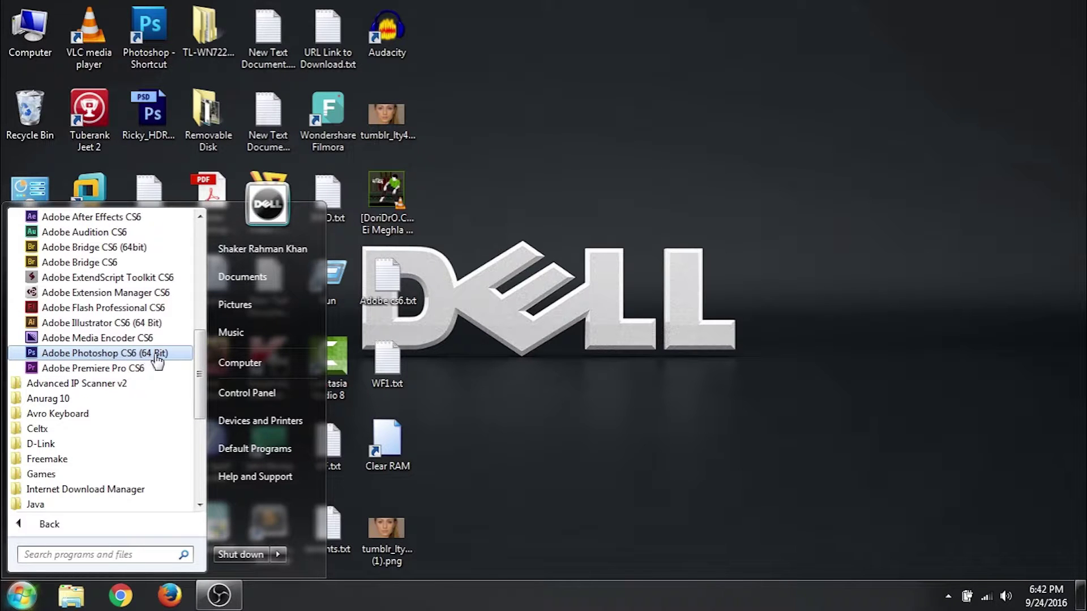
left_click(141, 355)
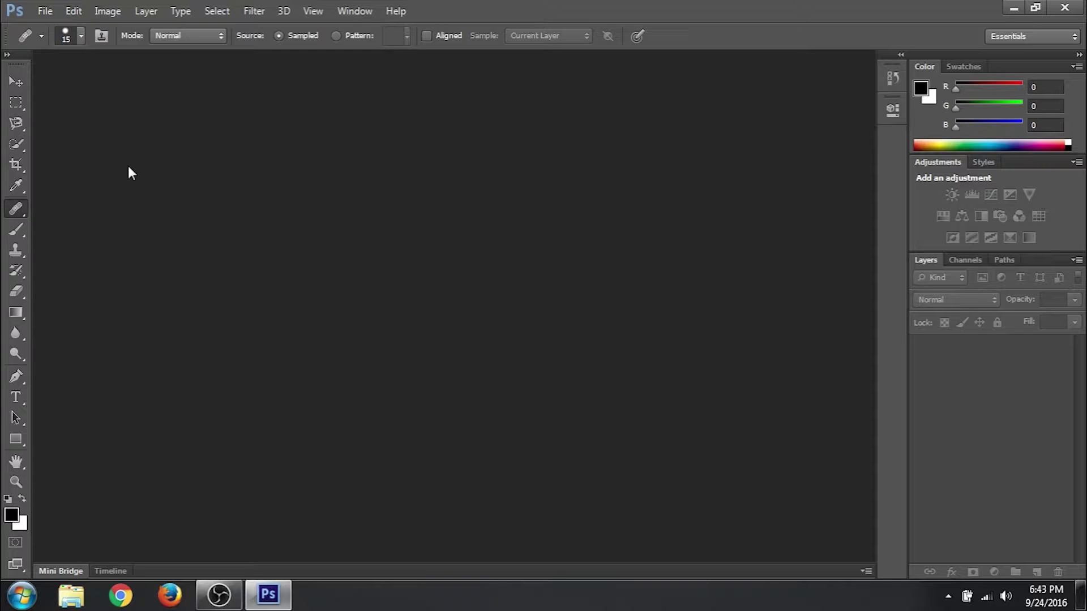
Open the downloaded tumblr portrait PNG from the Desktop via File > Open.
left_click(46, 11)
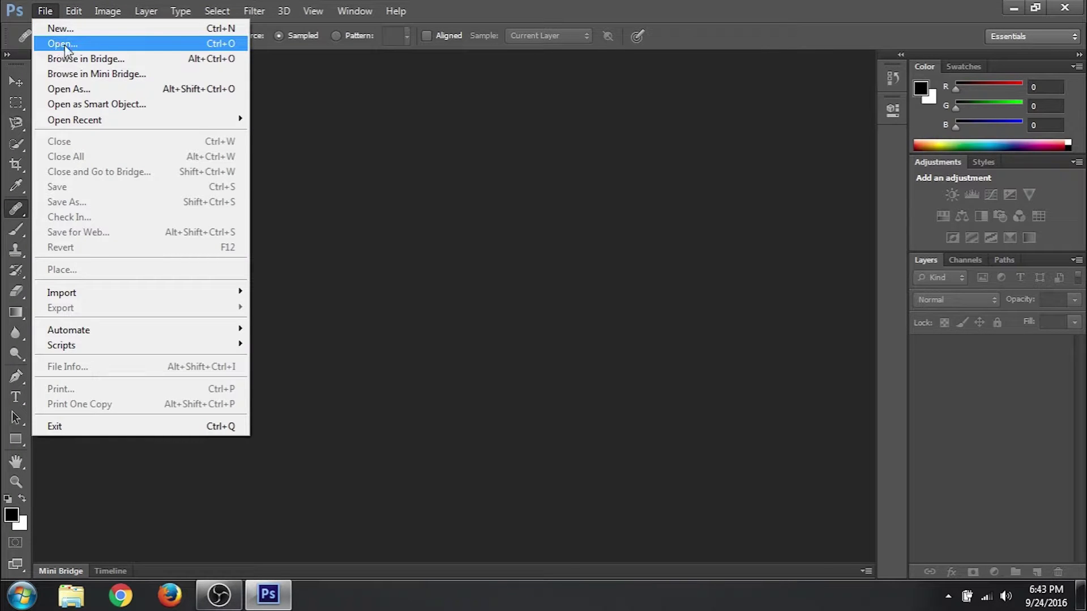
left_click(113, 44)
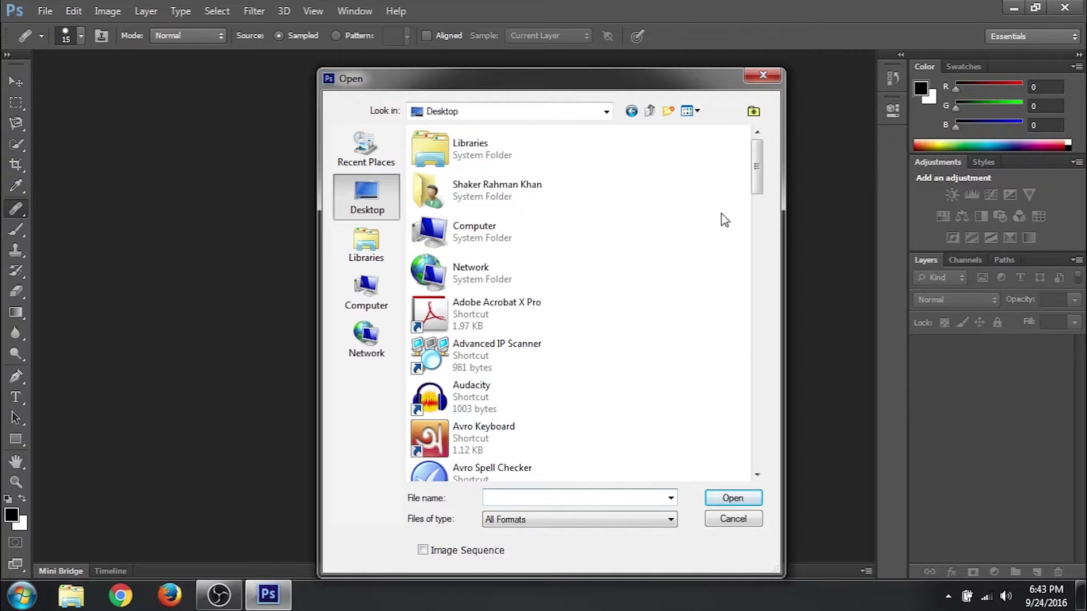
left_click_drag(756, 189, 757, 217)
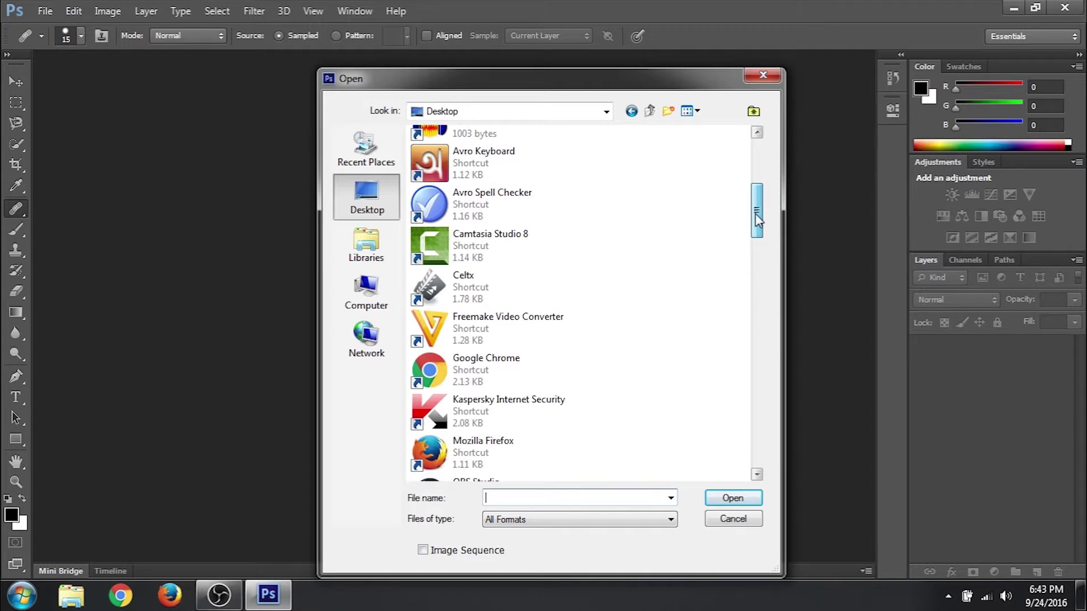
left_click_drag(757, 218, 767, 422)
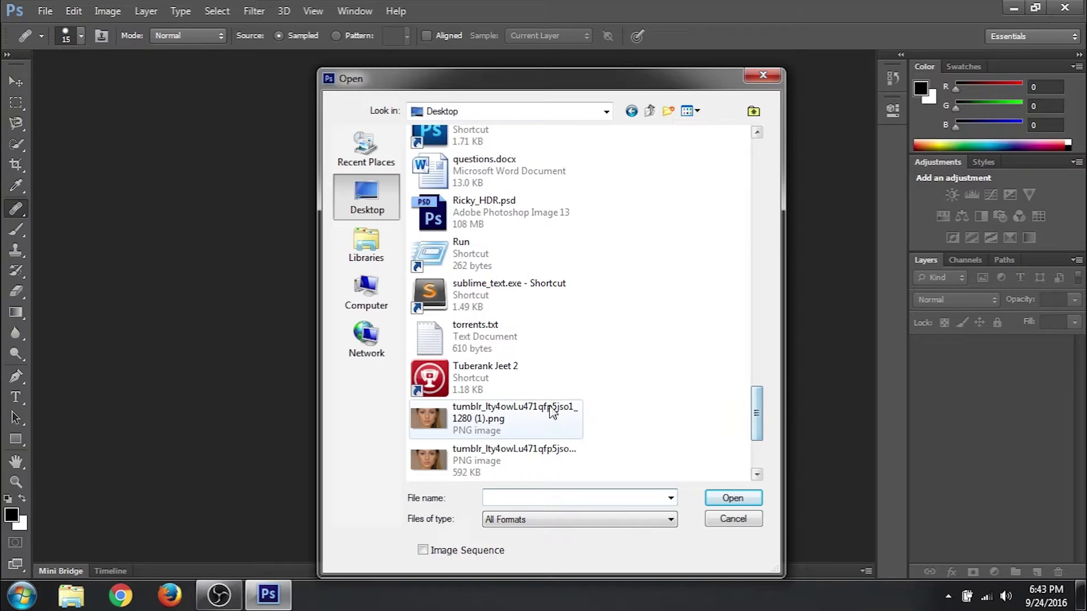
left_click(509, 459)
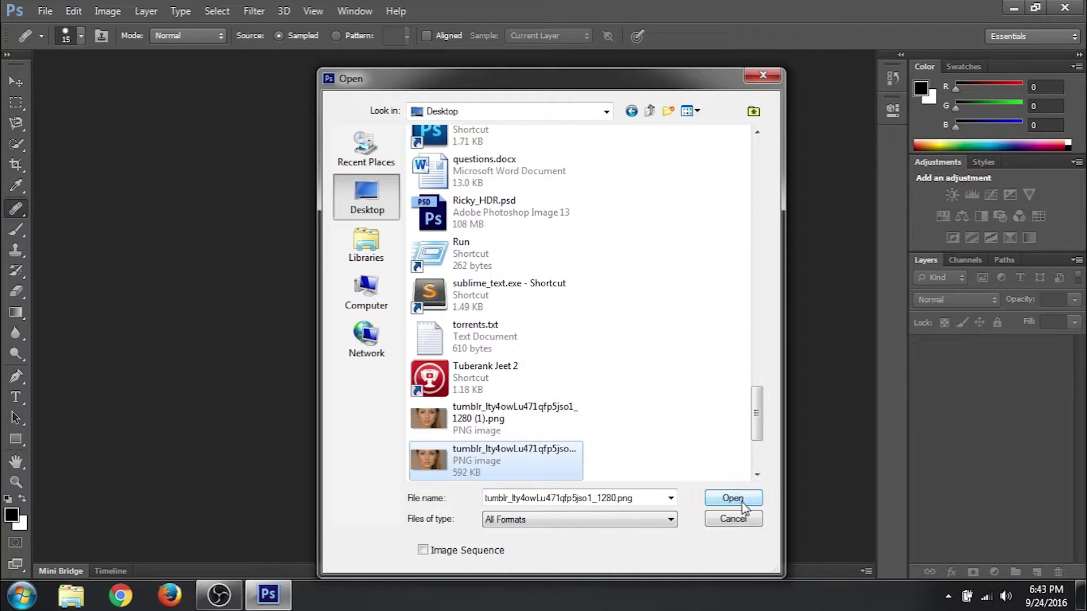
left_click(733, 498)
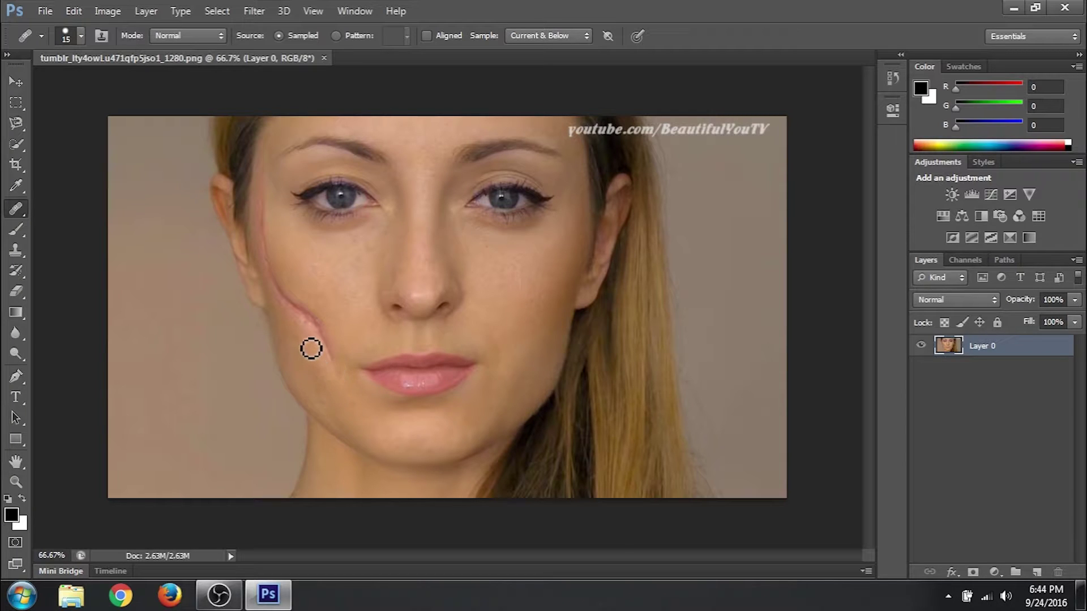
Open the General preferences and close them with OK, leaving every setting unchanged.
left_click(74, 12)
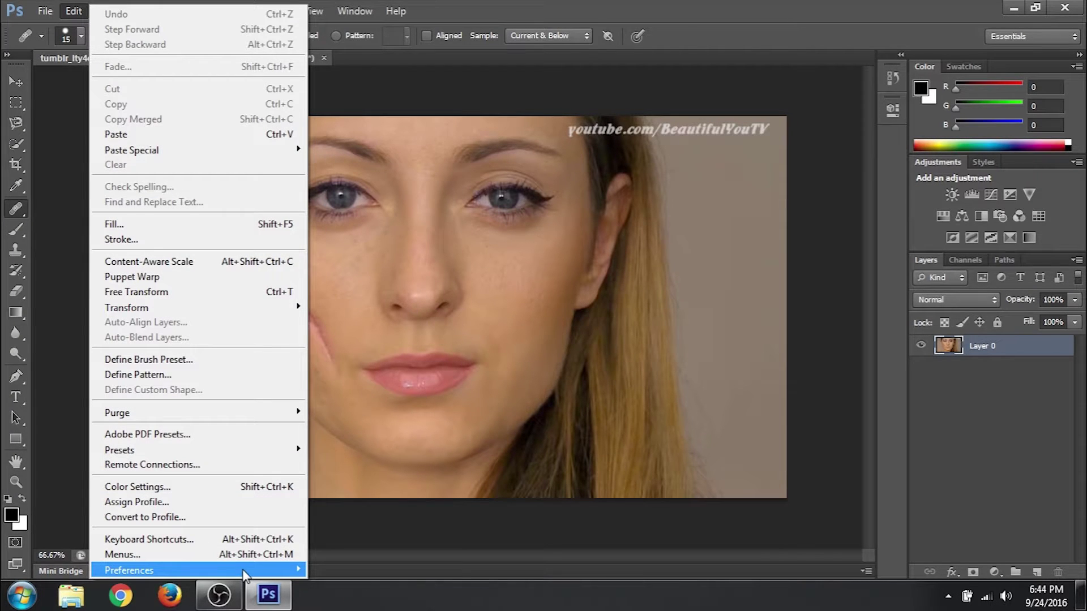
mouse_move(244, 575)
left_click(390, 390)
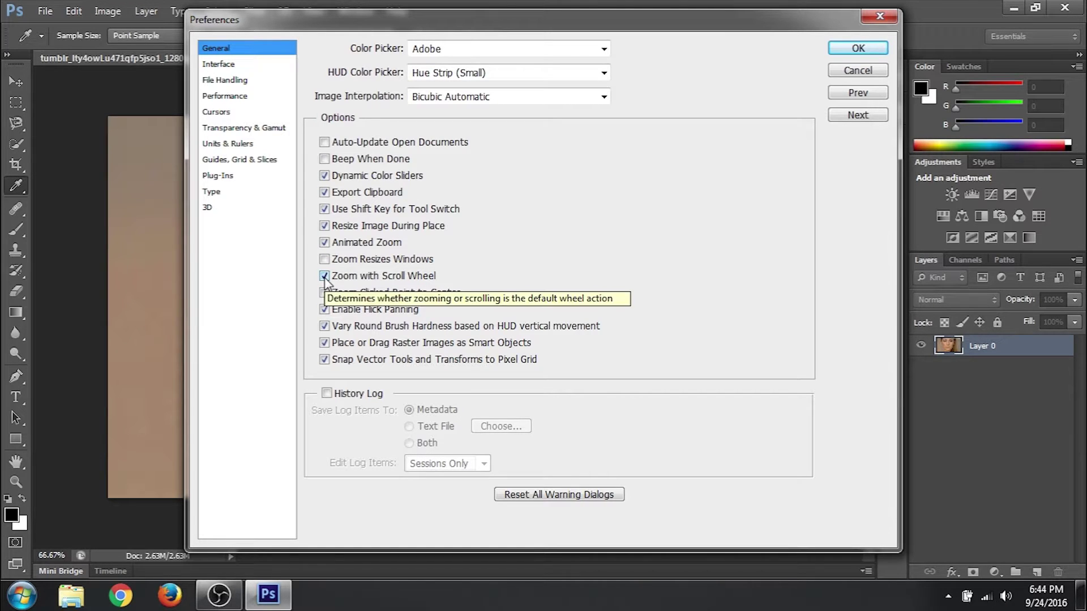
left_click(836, 52)
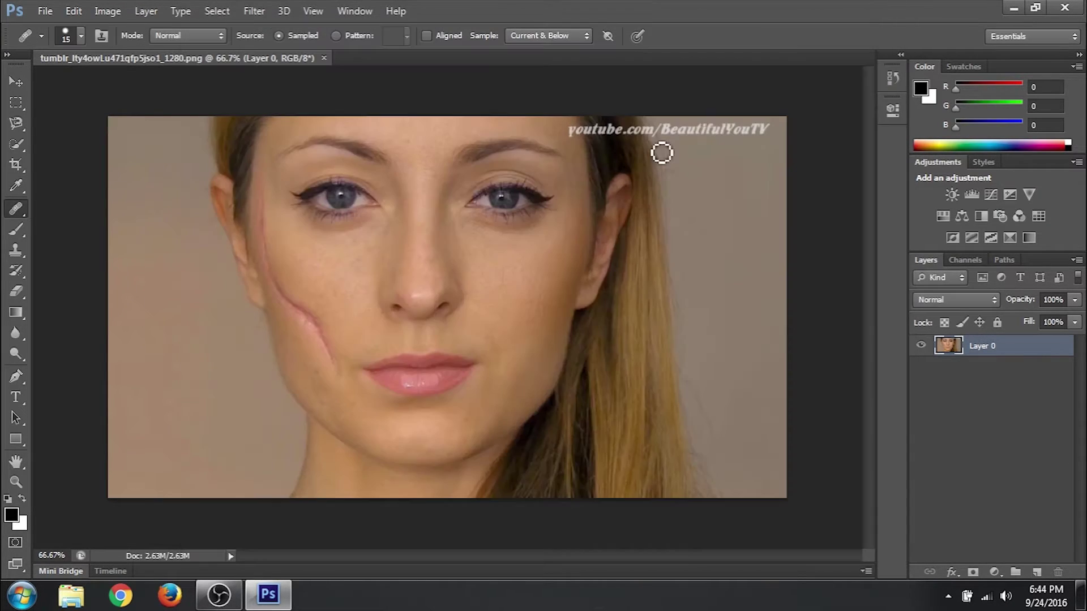
Zoom the portrait in and out with the mouse wheel, ending at 70.7%.
scroll(234, 224, "up", 2)
scroll(235, 222, "down", 2)
scroll(234, 221, "up", 2)
scroll(234, 220, "down", 2)
scroll(236, 220, "up", 2)
scroll(235, 221, "down", 2)
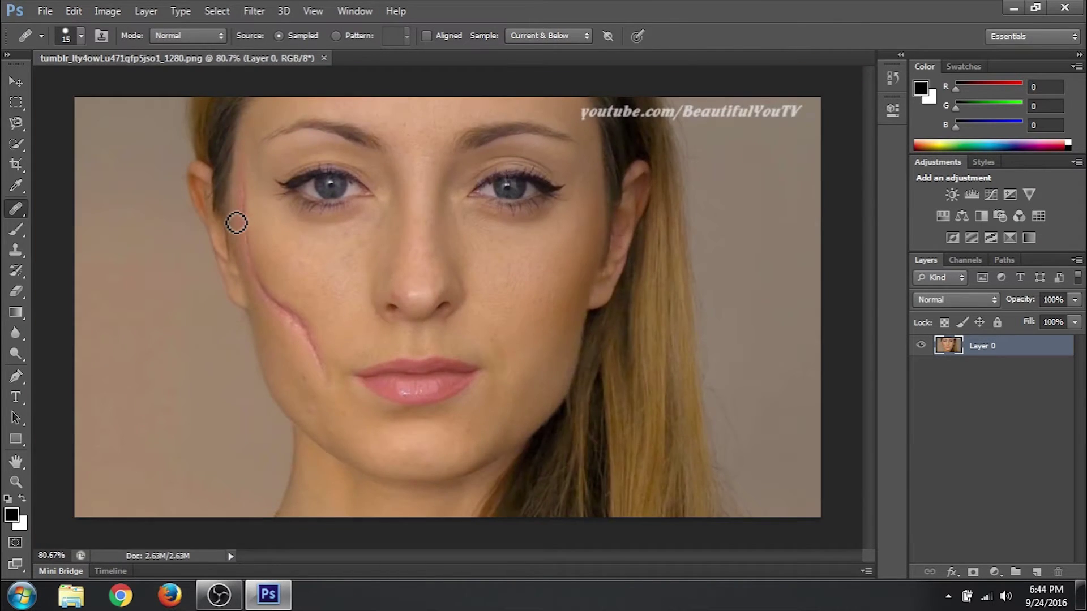
scroll(237, 222, "up", 2)
scroll(235, 221, "down", 2)
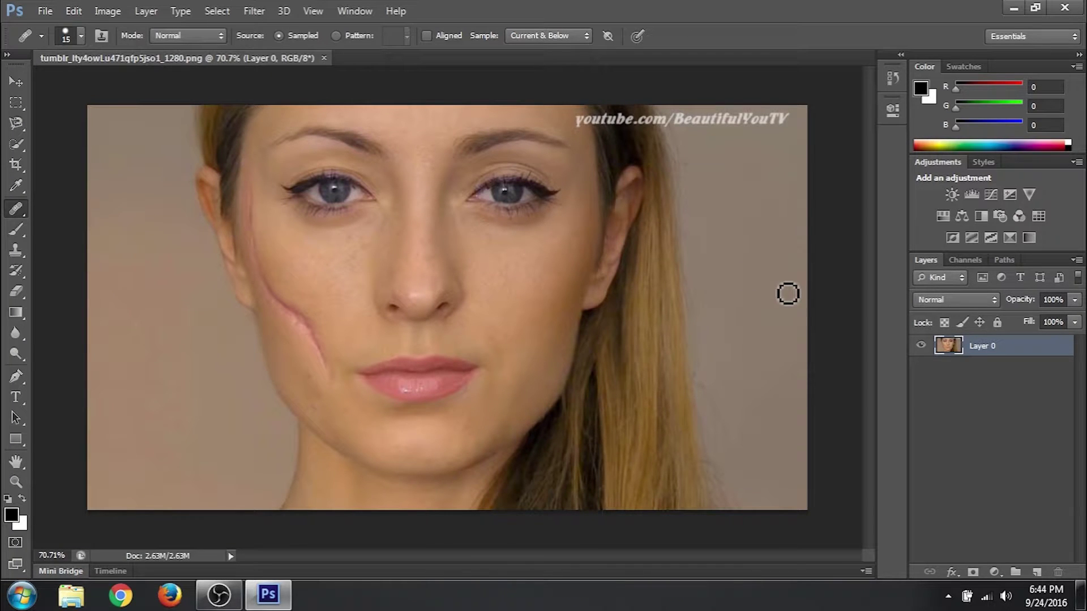
Rename Layer 0 to 'Original' and duplicate it with Ctrl+J into an Original copy layer.
double_click(981, 346)
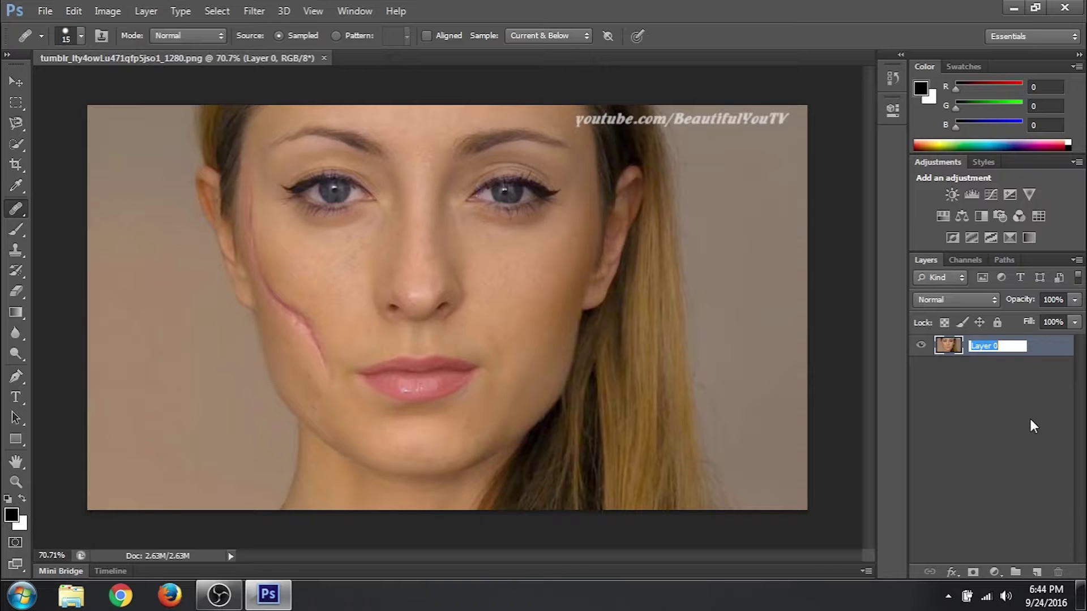
type("Original")
key("Return")
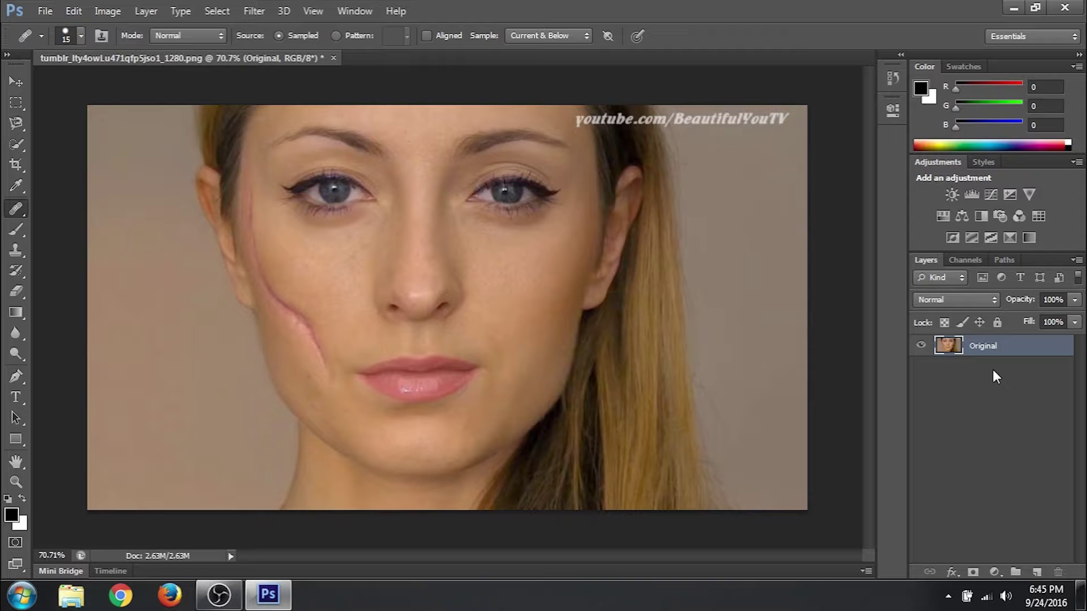
key("ctrl+j")
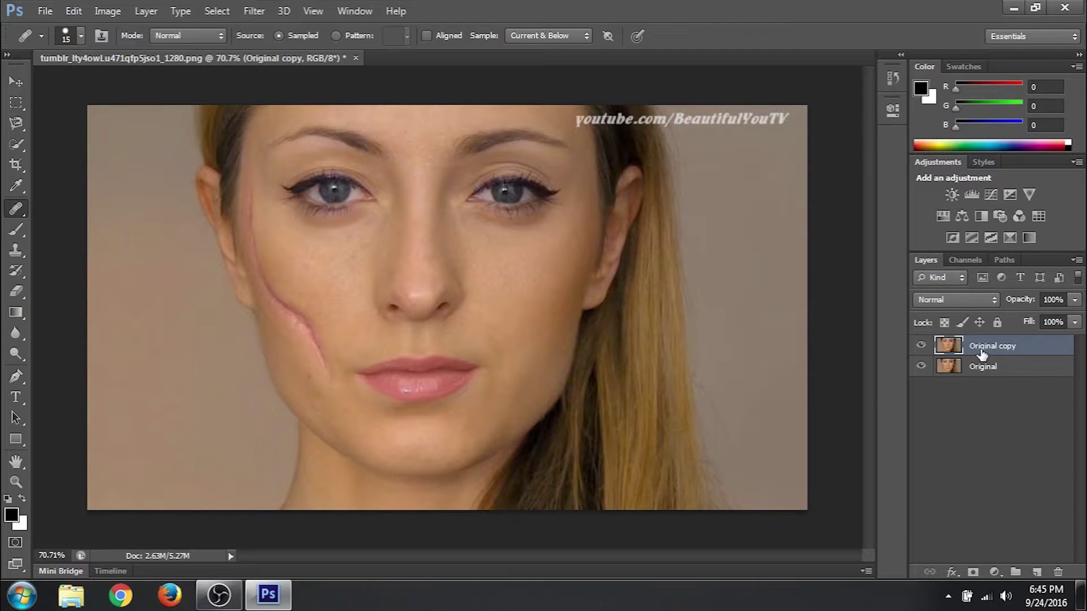
double_click(986, 348)
Choose the Spot Healing Brush Tool (20 px, Content-Aware) and target the Original copy layer.
left_click(1010, 402)
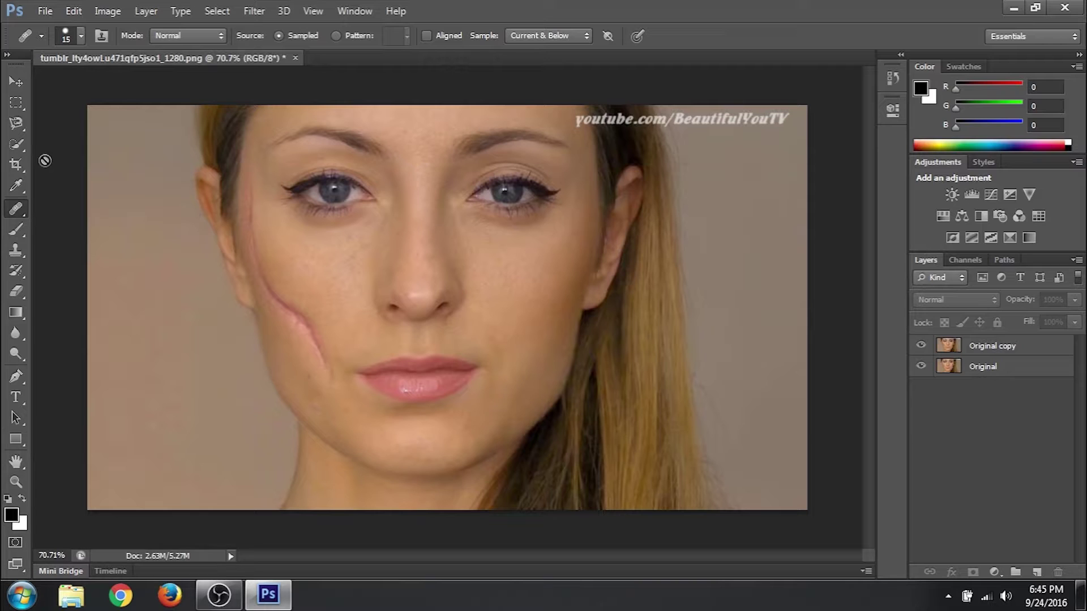
left_click(16, 209)
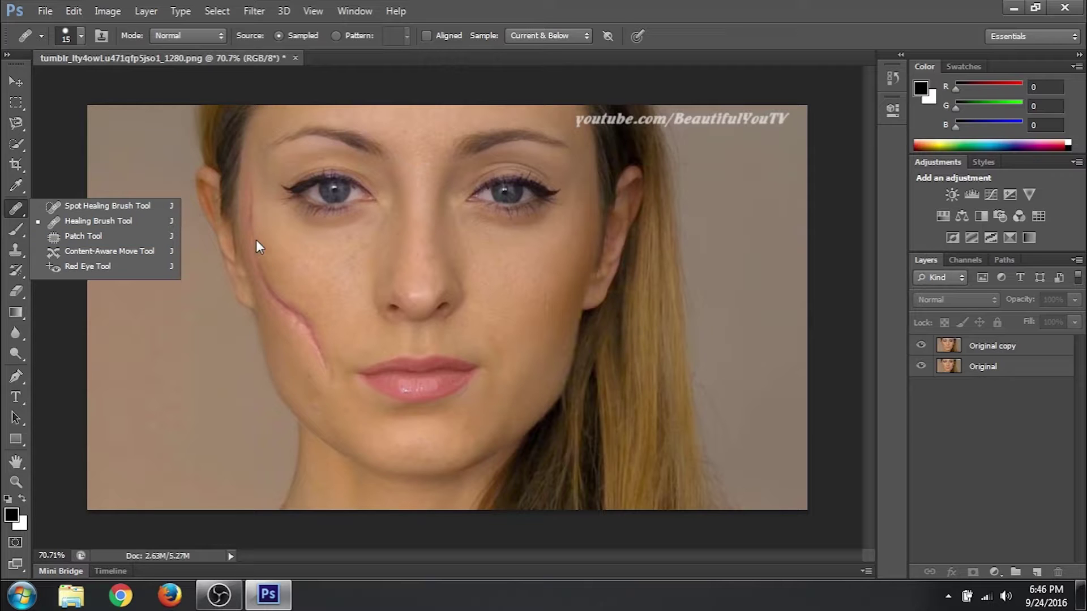
left_click(116, 205)
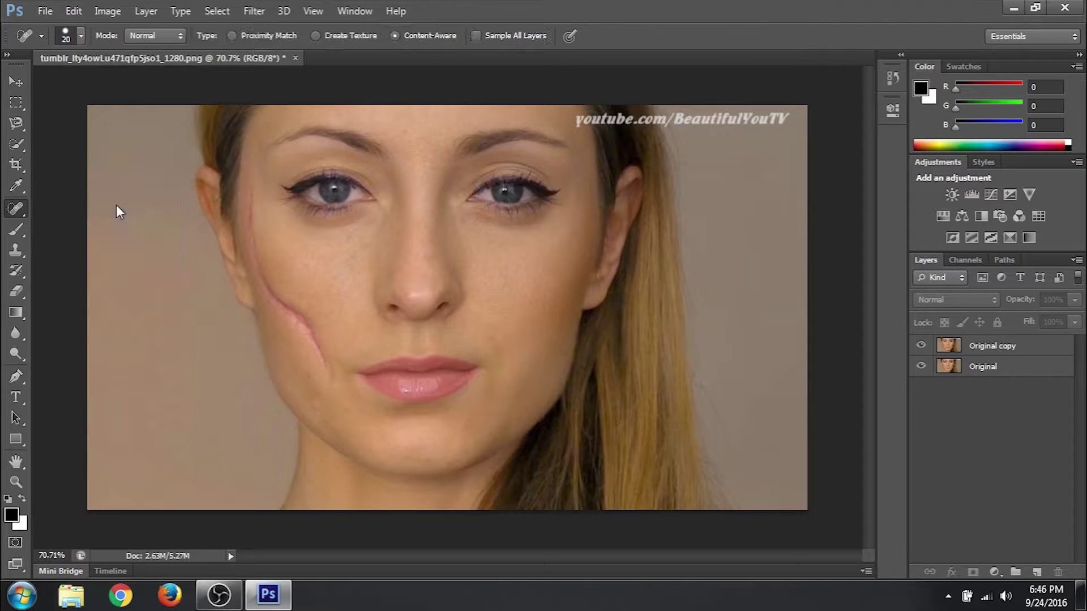
left_click(995, 351)
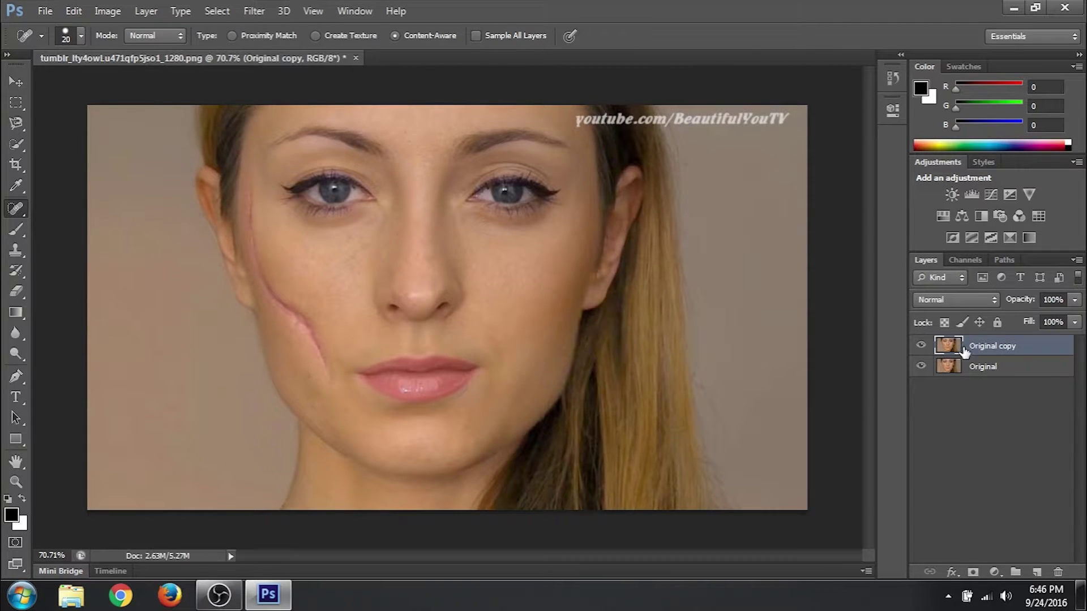
Rename the Original copy layer to 'Spot Healing Brush'.
double_click(997, 347)
type("Spot Healing Brush")
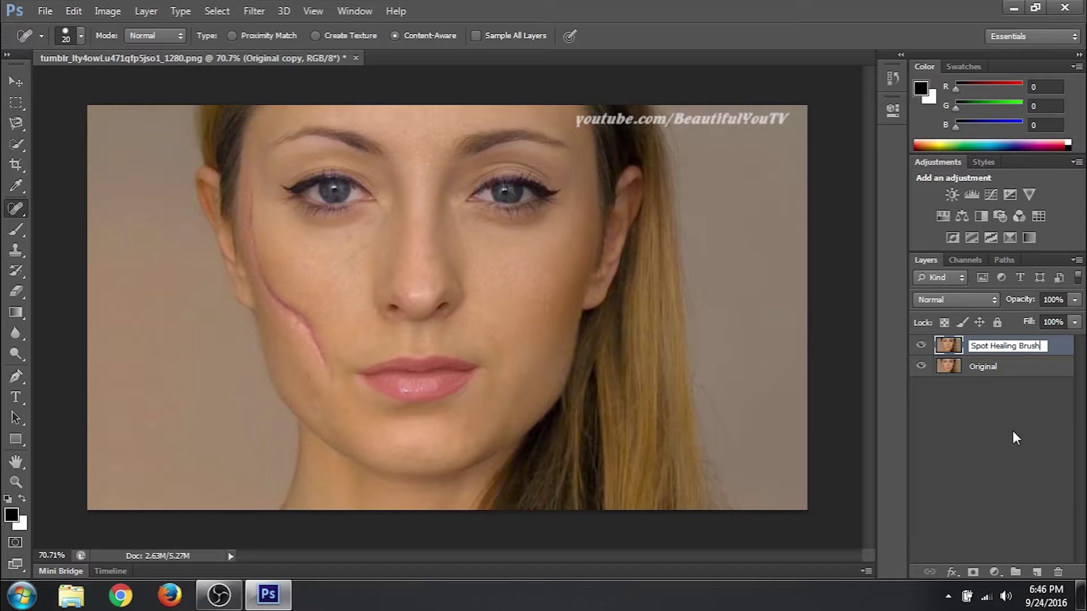
key("Return")
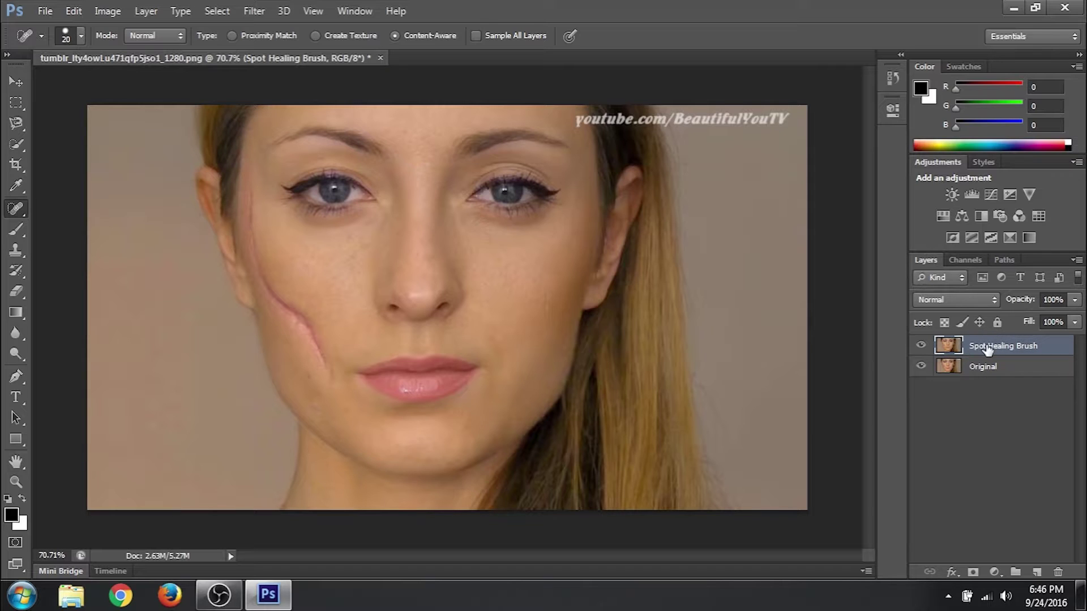
Reselect the Spot Healing Brush Tool from the healing tools list.
right_click(16, 209)
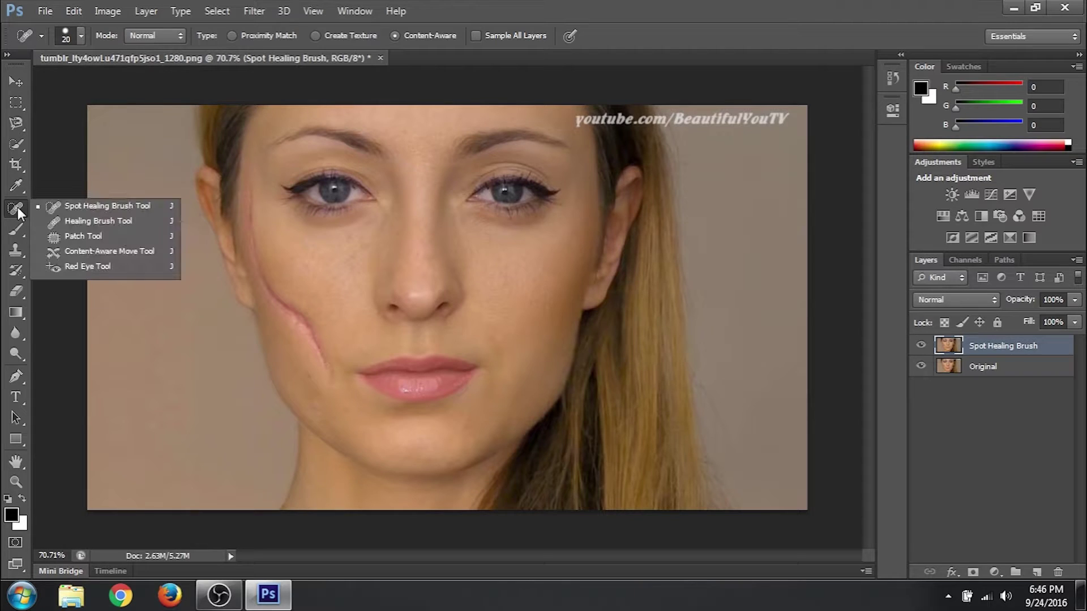
left_click(100, 205)
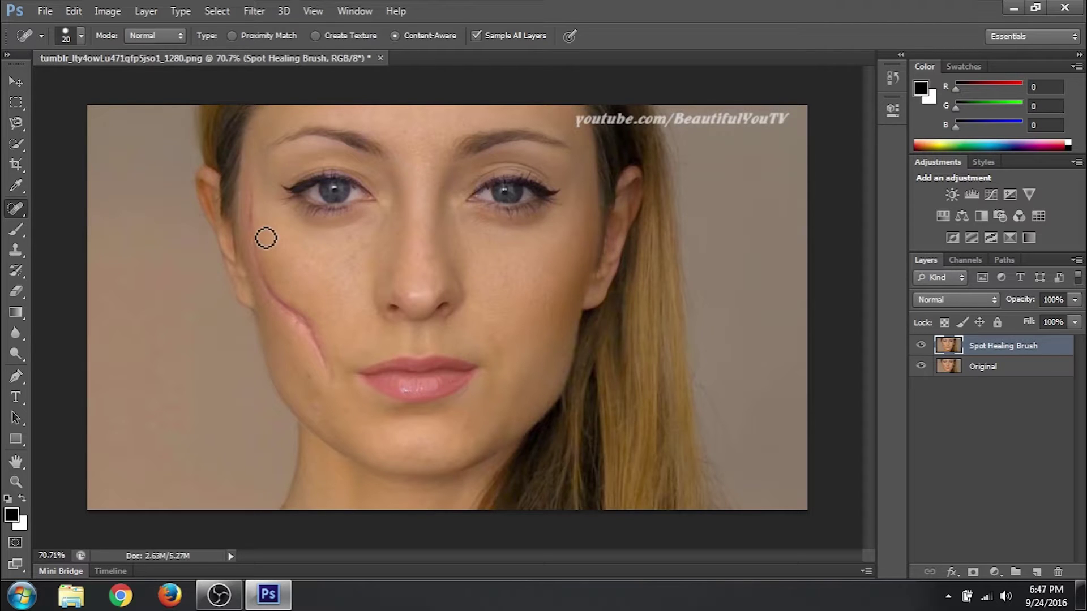
Zoom to 138% and Spot Heal two small patches along the scar's upper portion.
scroll(230, 225, "up", 5, "alt")
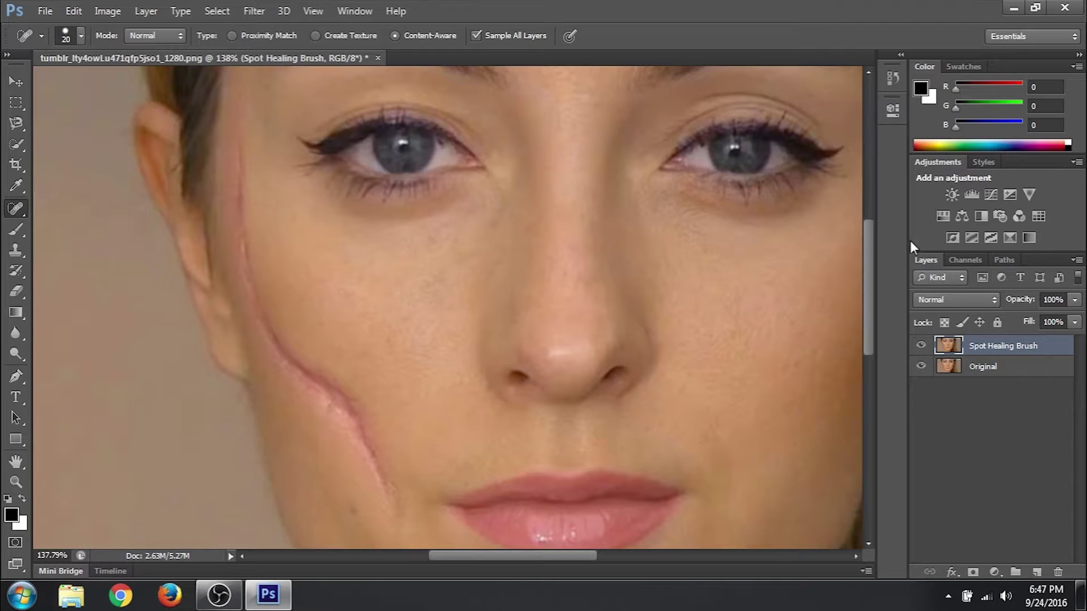
left_click_drag(872, 246, 870, 209)
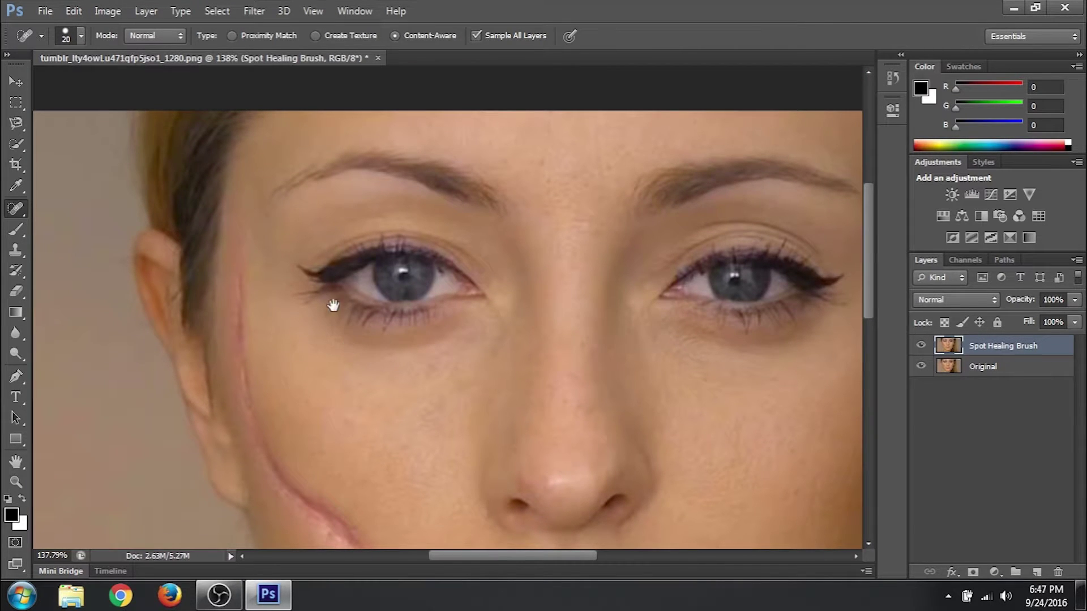
left_click_drag(872, 255, 861, 301)
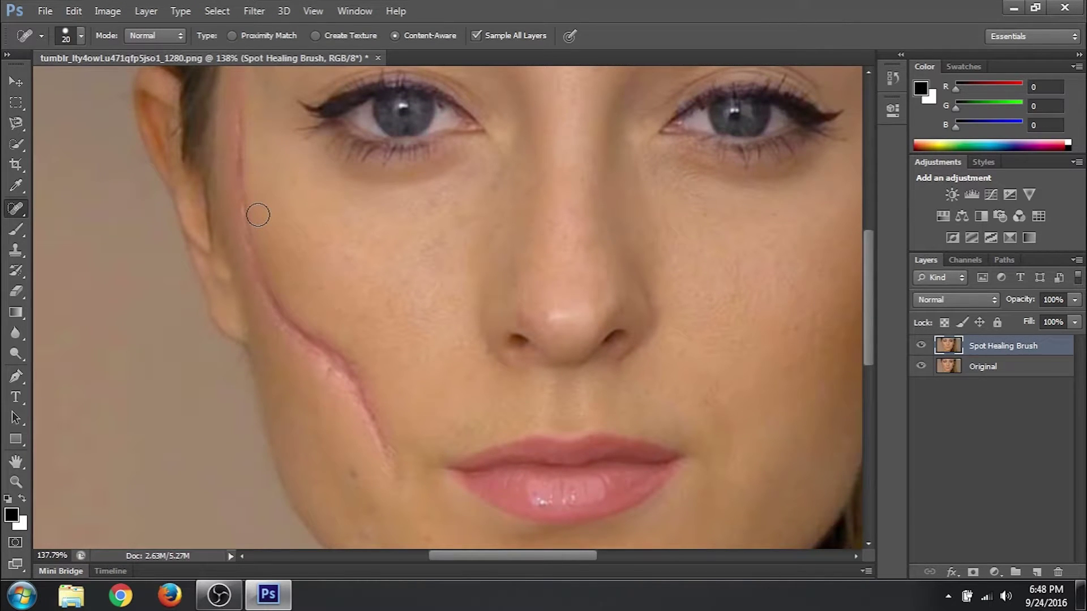
left_click(234, 152)
left_click(243, 140)
Paint Spot Healing strokes from hairline to jaw, dab leftover spots, then zoom out to 77.8%.
mouse_move(240, 114)
left_mouse_down()
mouse_move(267, 300)
mouse_move(292, 332)
mouse_move(351, 364)
mouse_move(386, 457)
mouse_move(355, 382)
mouse_move(301, 337)
left_mouse_up()
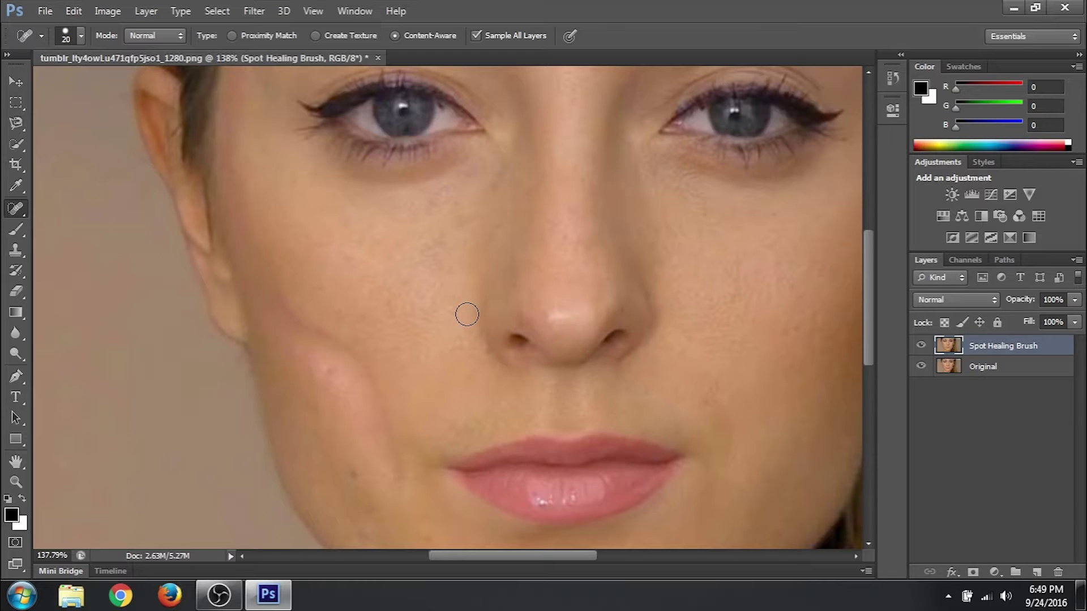
left_click(301, 295)
mouse_move(282, 292)
left_mouse_down()
mouse_move(293, 316)
mouse_move(355, 347)
mouse_move(376, 379)
mouse_move(405, 478)
left_mouse_up()
left_click_drag(300, 352, 365, 433)
left_click(354, 475)
scroll(433, 368, "down", 3)
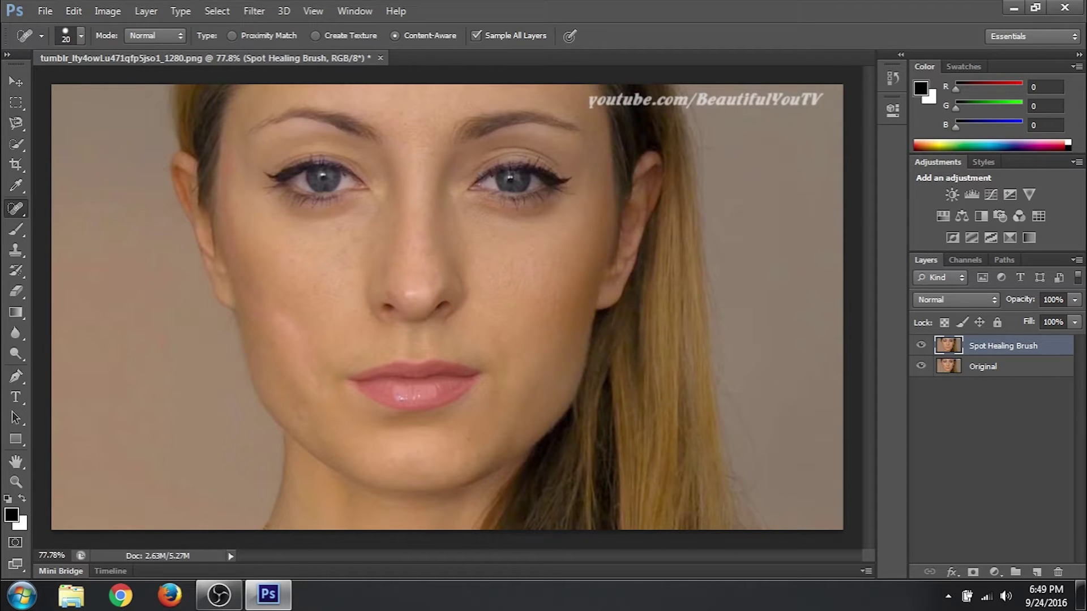
Duplicate the Original layer and rename the copy 'Healing Brush Tool'.
left_click(983, 377)
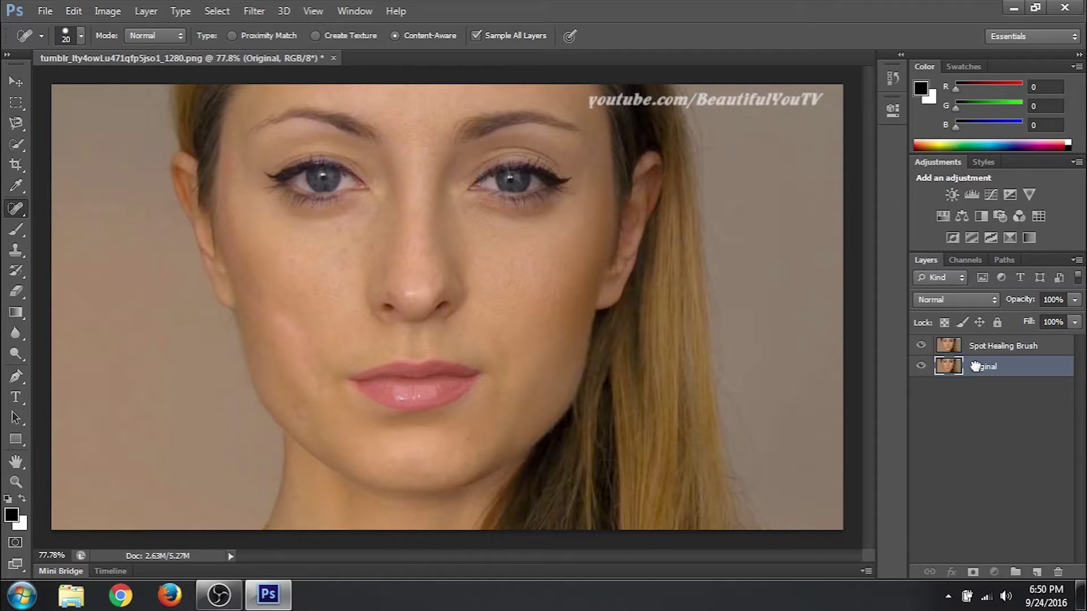
left_click_drag(974, 369, 1037, 569)
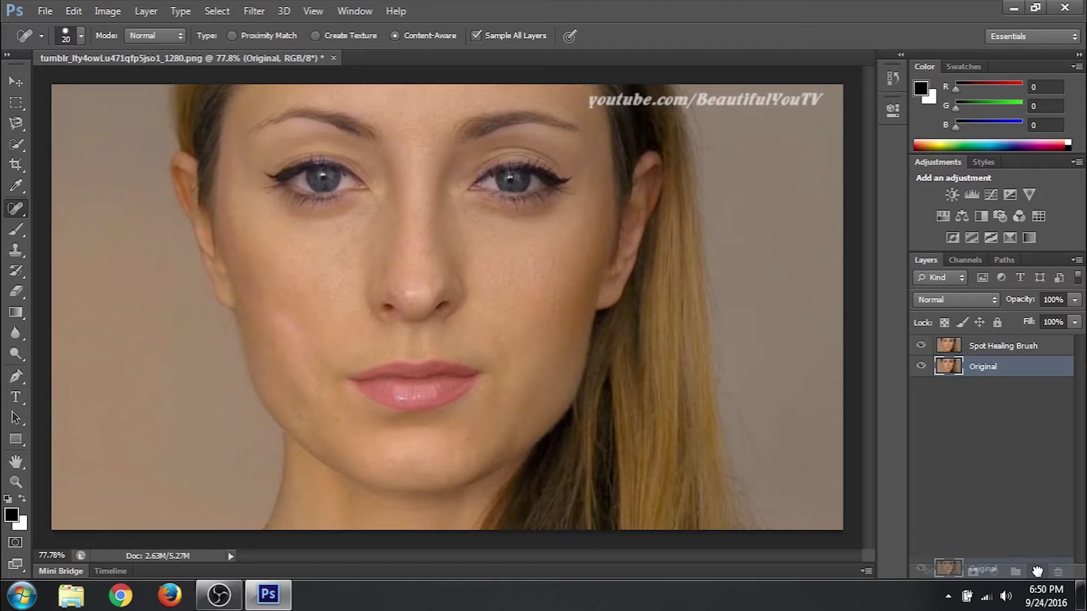
left_click_drag(1037, 571, 1037, 571)
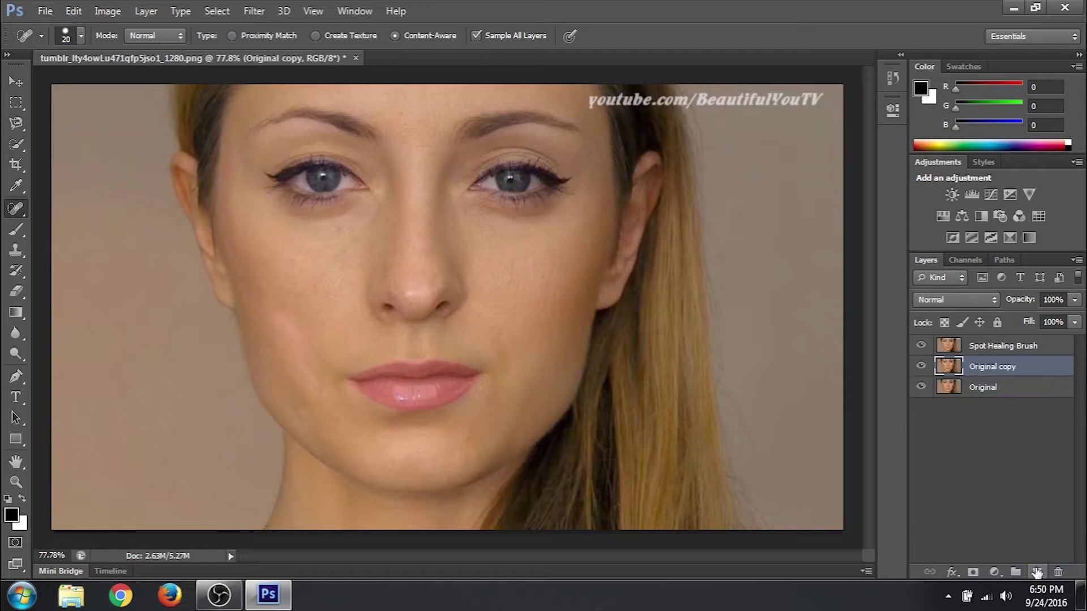
double_click(999, 367)
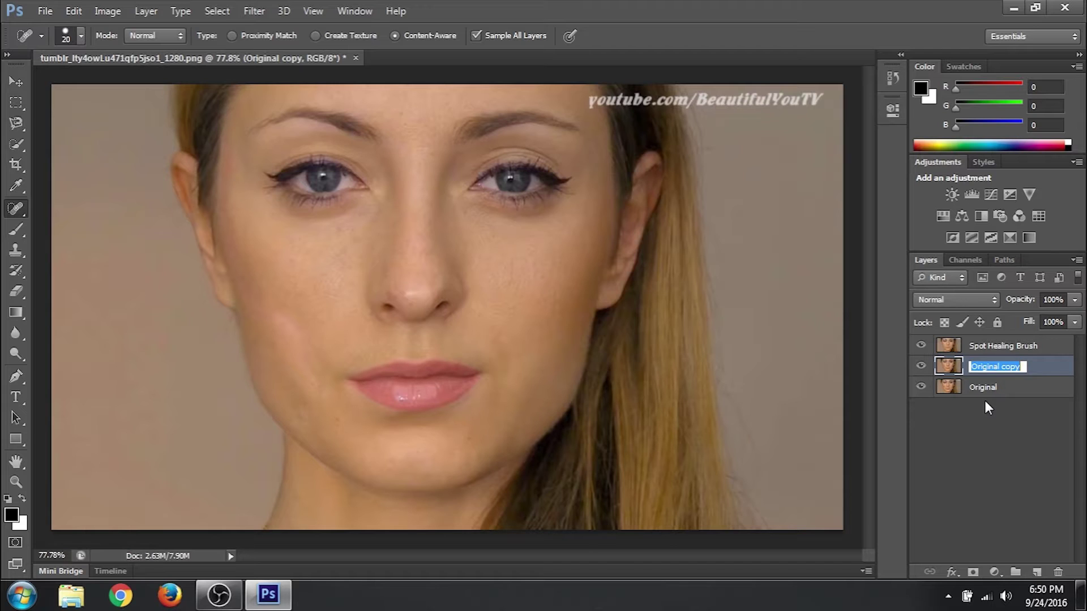
type("Healing Brush T")
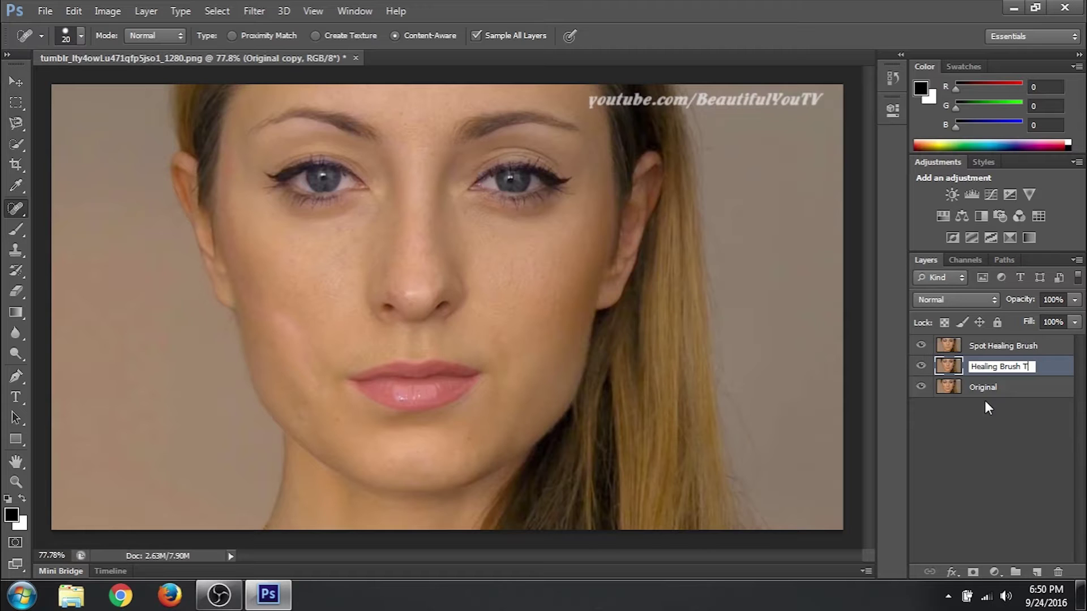
type("ool")
key("Return")
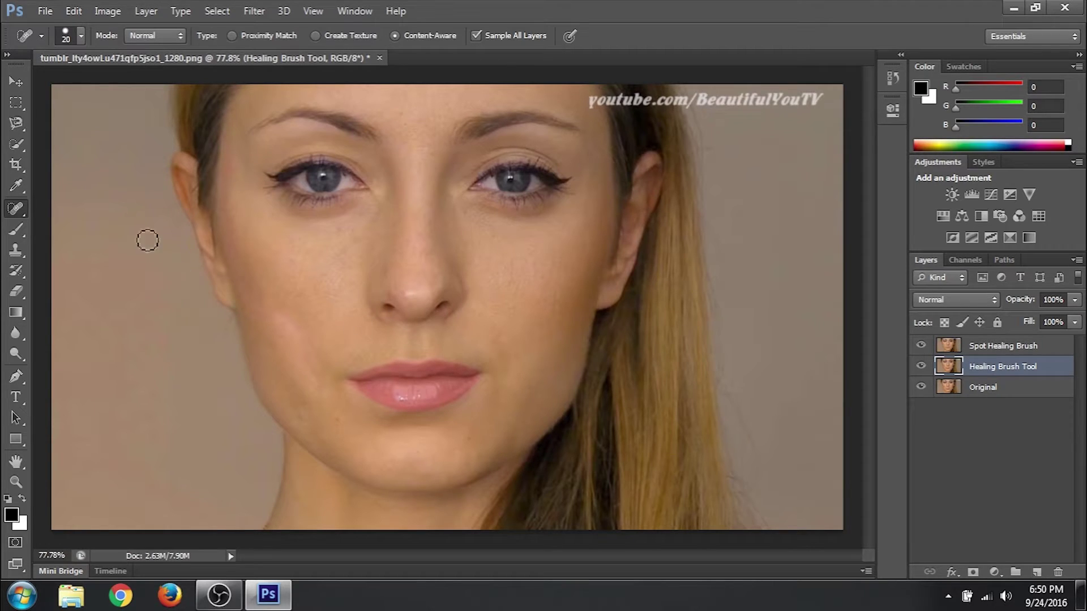
Switch to the Healing Brush Tool, leaving Sample at Current & Below.
right_click(21, 209)
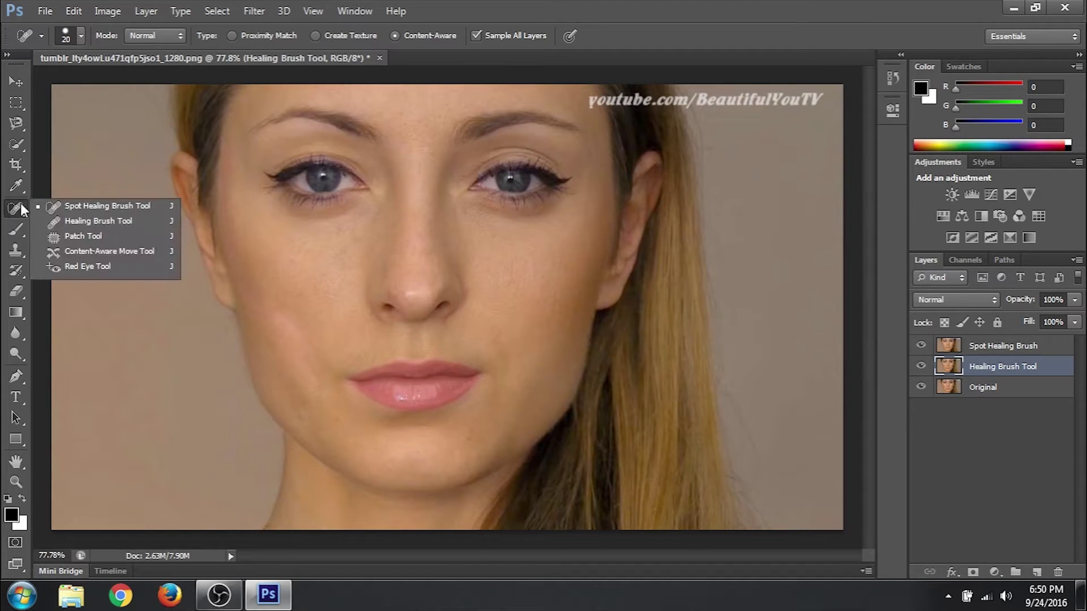
left_click(86, 222)
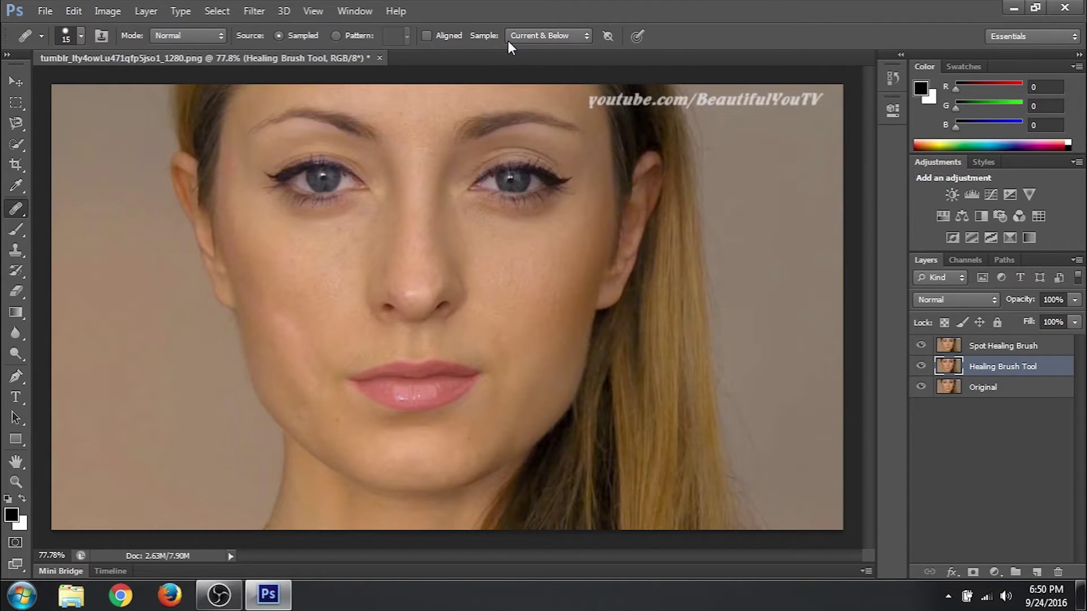
left_click(546, 36)
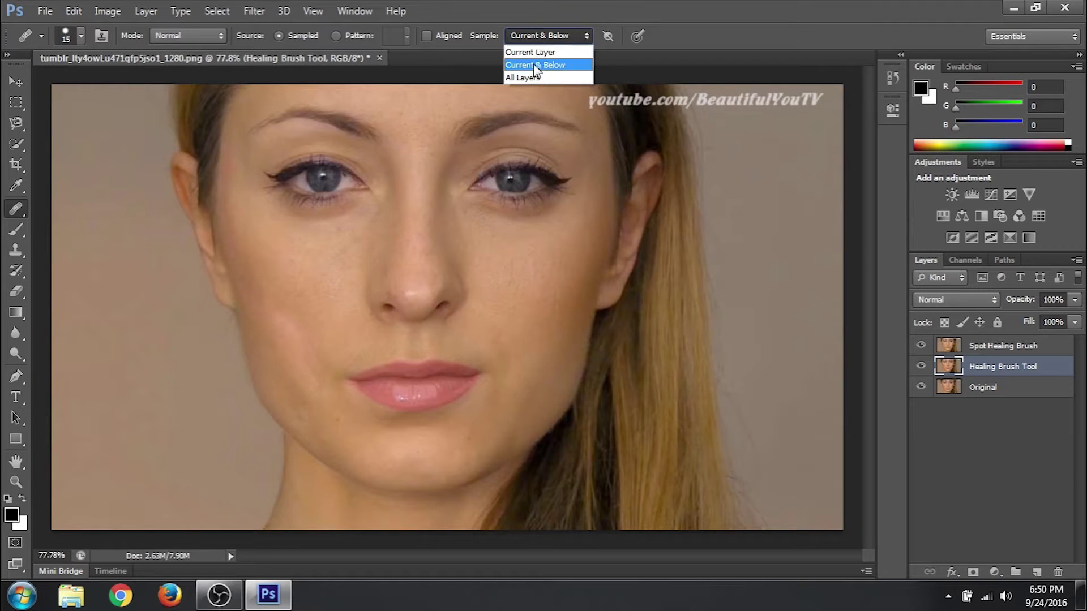
left_click(565, 66)
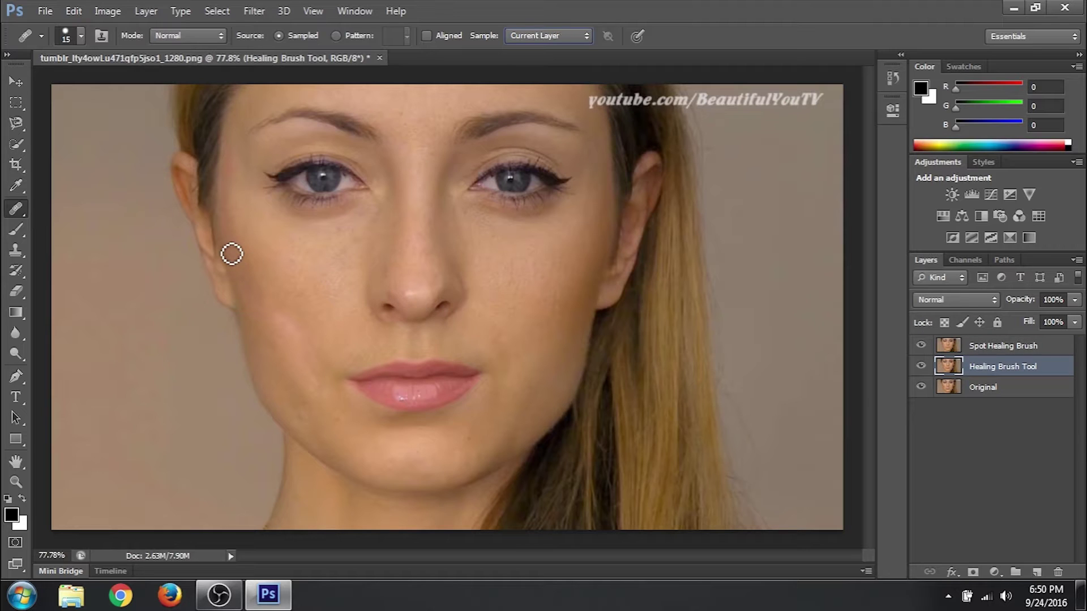
Change the Sample setting from Current & Below to Current Layer.
key("Down")
key("Up")
key("Down")
key("Up")
key("Down")
key("Up")
key("Down")
key("Up")
key("Down")
key("Up")
key("Down")
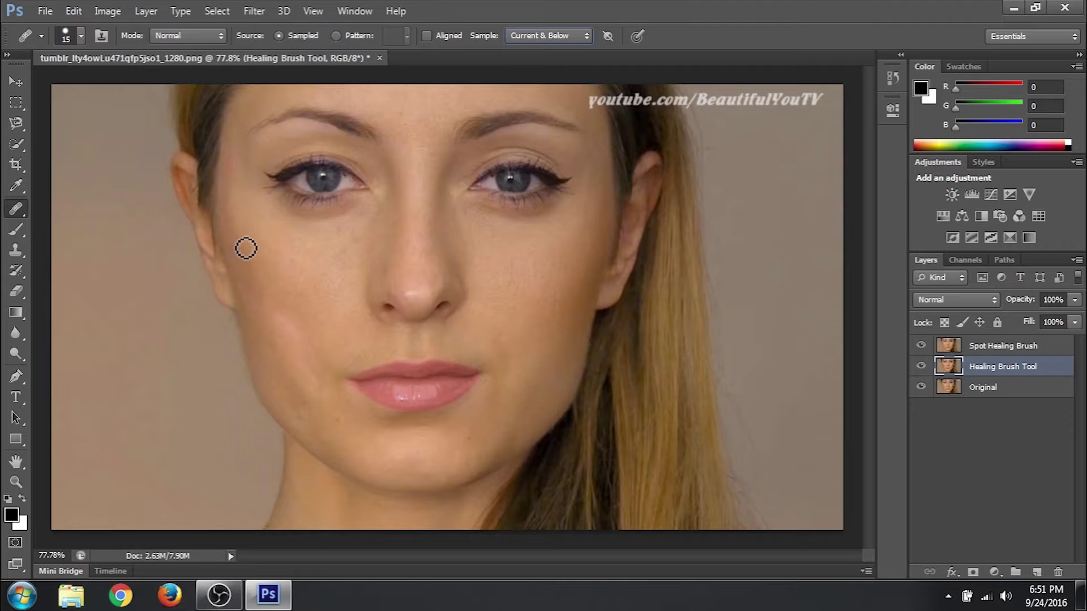
left_click(542, 35)
left_click(535, 25)
scroll(542, 36, "up", 1)
Hide the Spot Healing Brush layer and set Sample to Current & Below.
left_click(921, 346)
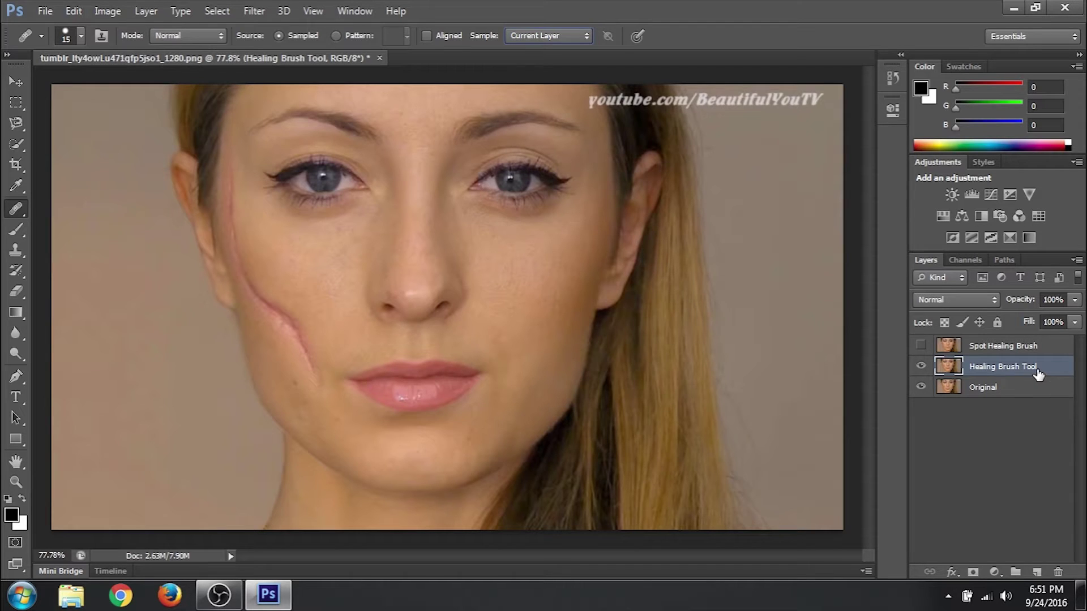
left_click(532, 35)
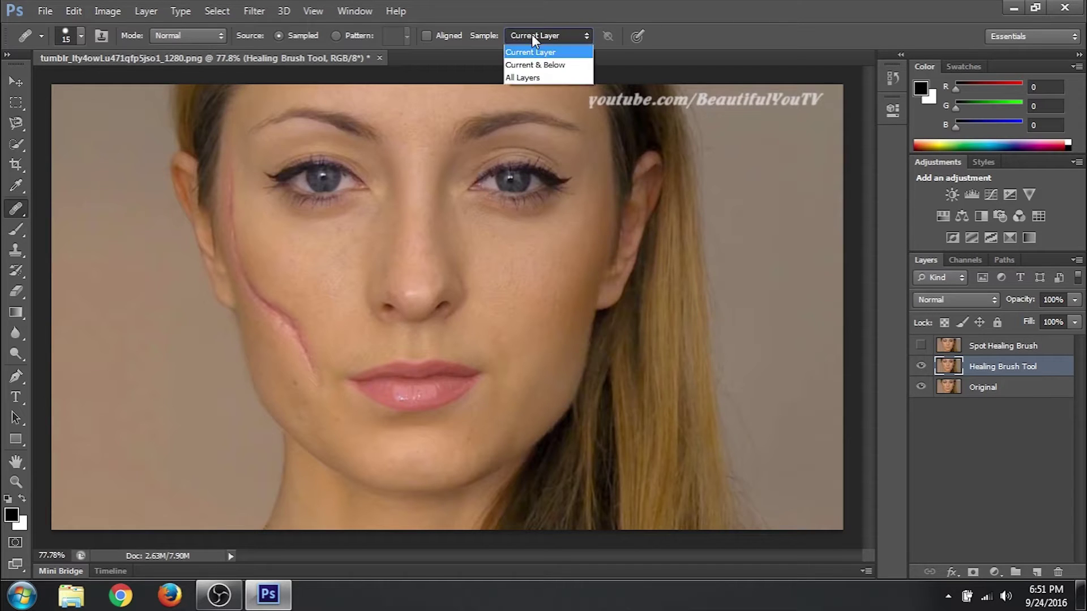
left_click(549, 67)
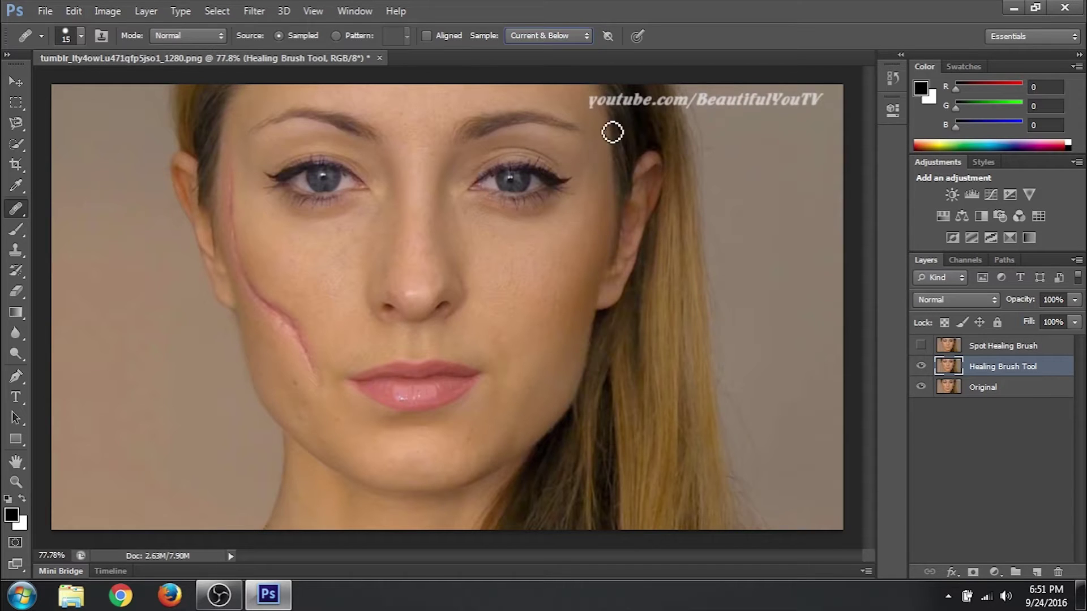
Select the Healing Brush Tool and zoom to 200% on the scar's upper end.
right_click(14, 212)
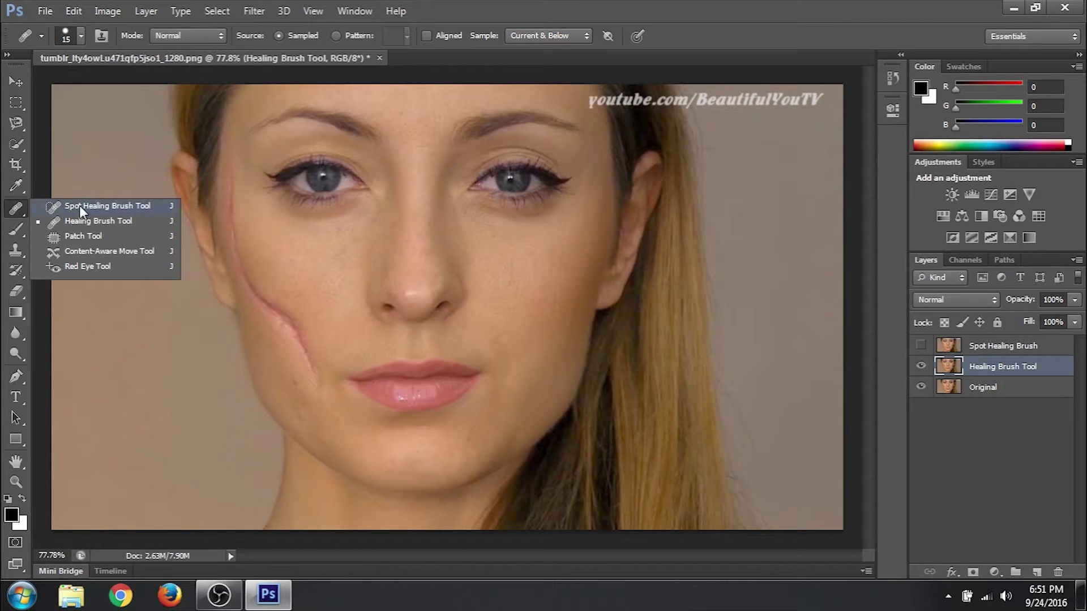
left_click(121, 220)
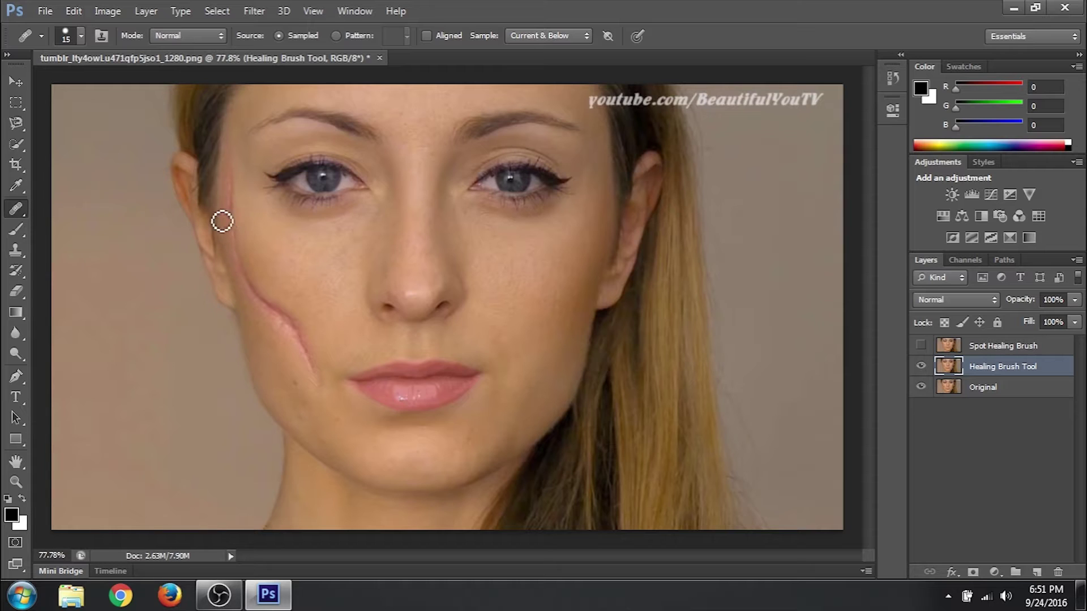
key("z")
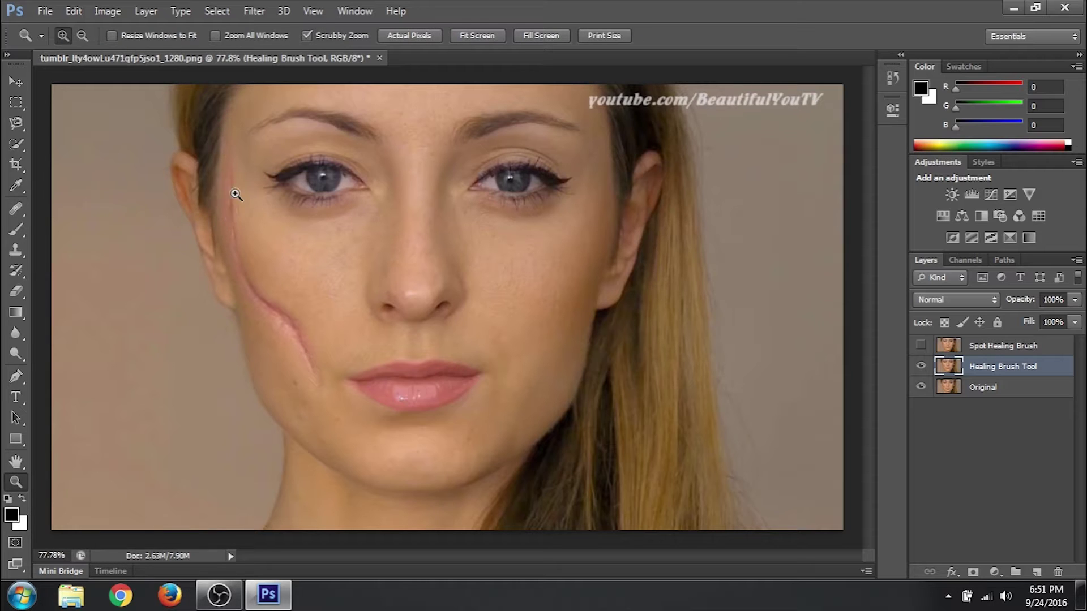
left_click(222, 191)
left_click(220, 205)
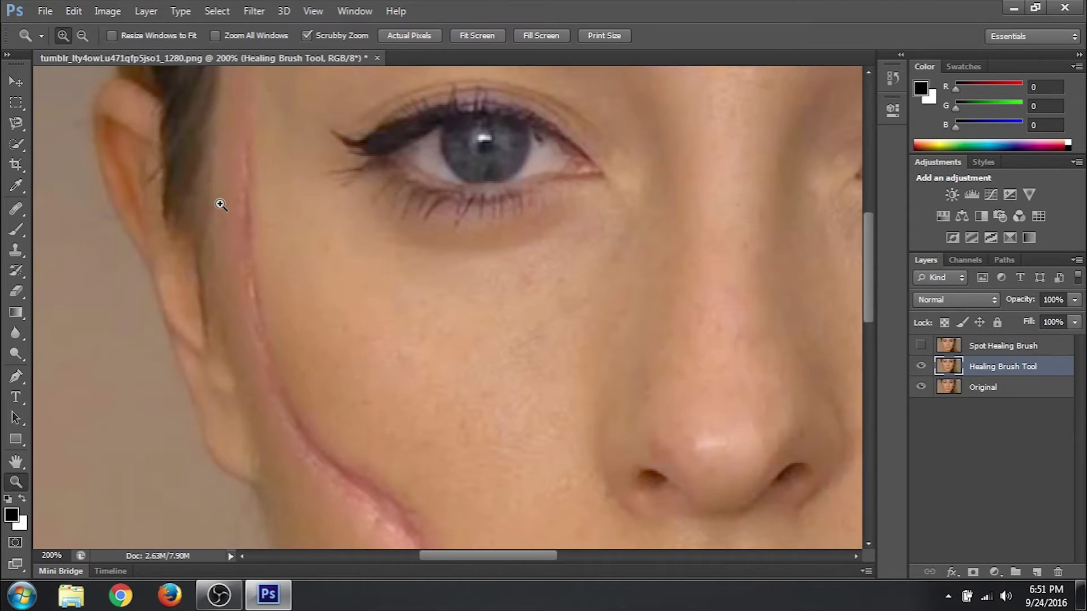
left_click_drag(289, 264, 353, 247)
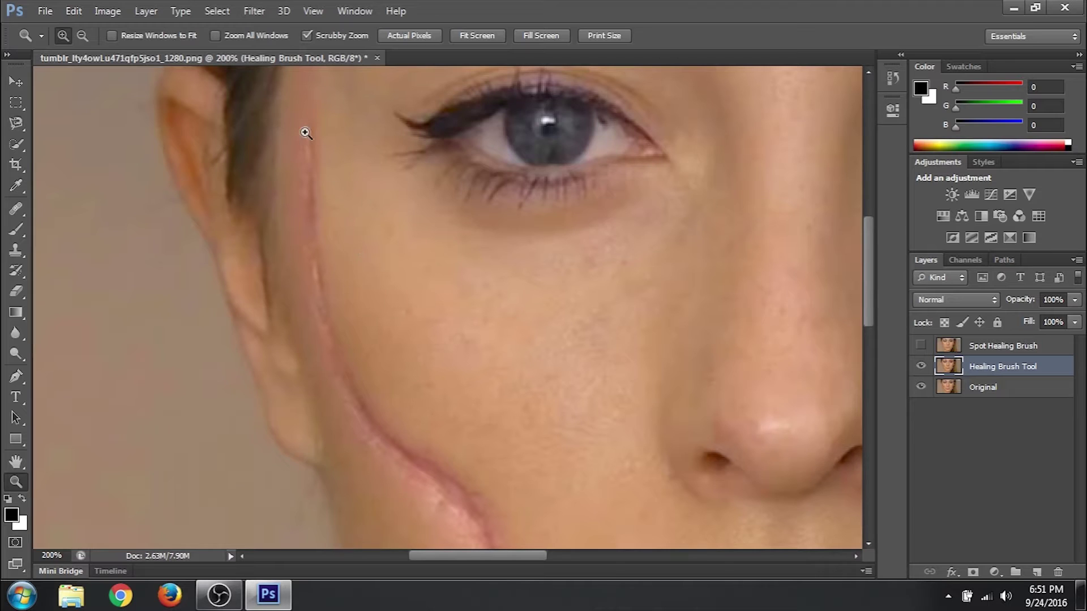
left_click(17, 210)
Sample clean skin beside the scar and heal down its upper part, resampling as needed.
right_click(17, 209)
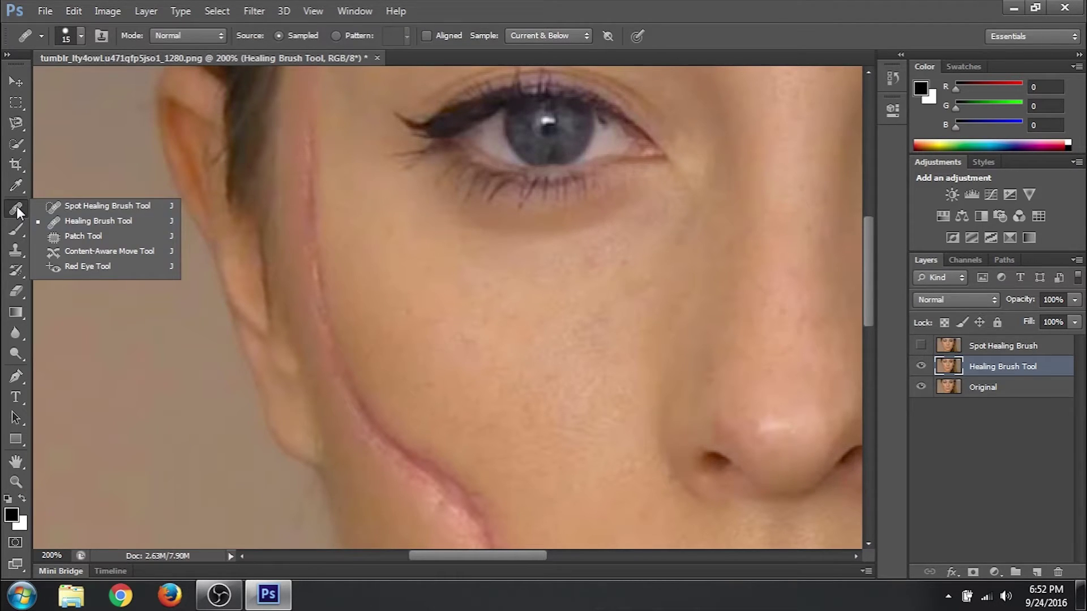
left_click(94, 220)
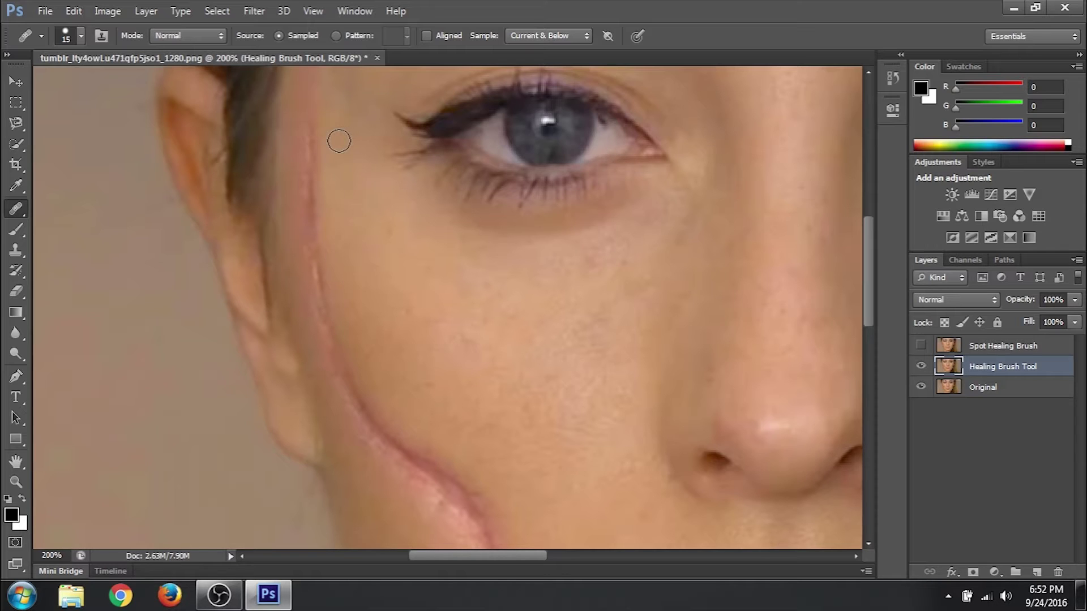
left_click(339, 141, "alt")
mouse_move(310, 134)
left_mouse_down()
mouse_move(313, 274)
mouse_move(333, 340)
left_mouse_up()
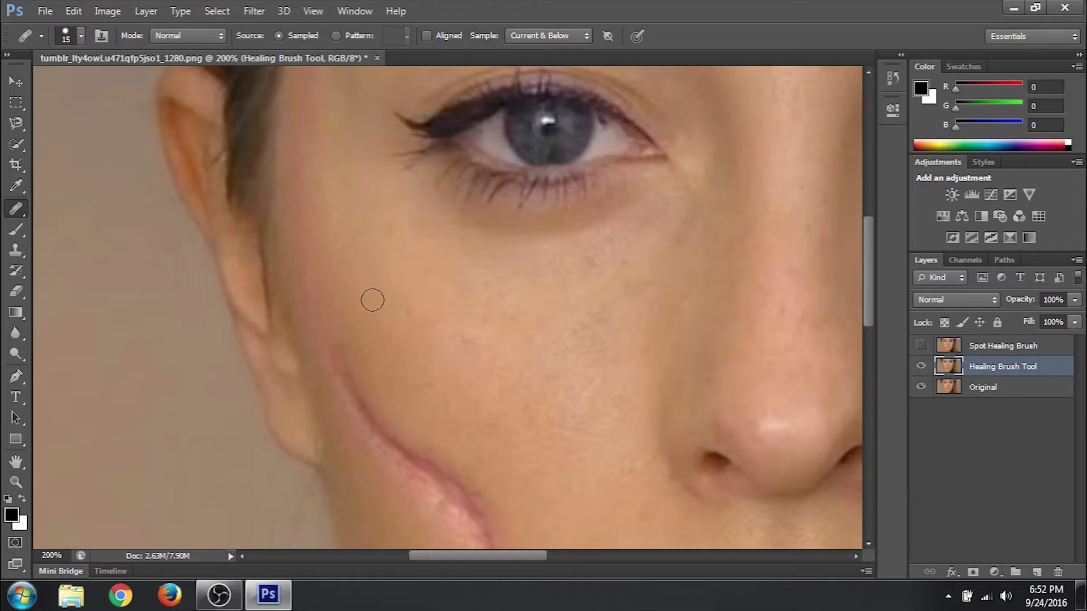
left_click(367, 346, "alt")
mouse_move(330, 352)
left_mouse_down()
mouse_move(365, 406)
mouse_move(341, 354)
left_mouse_up()
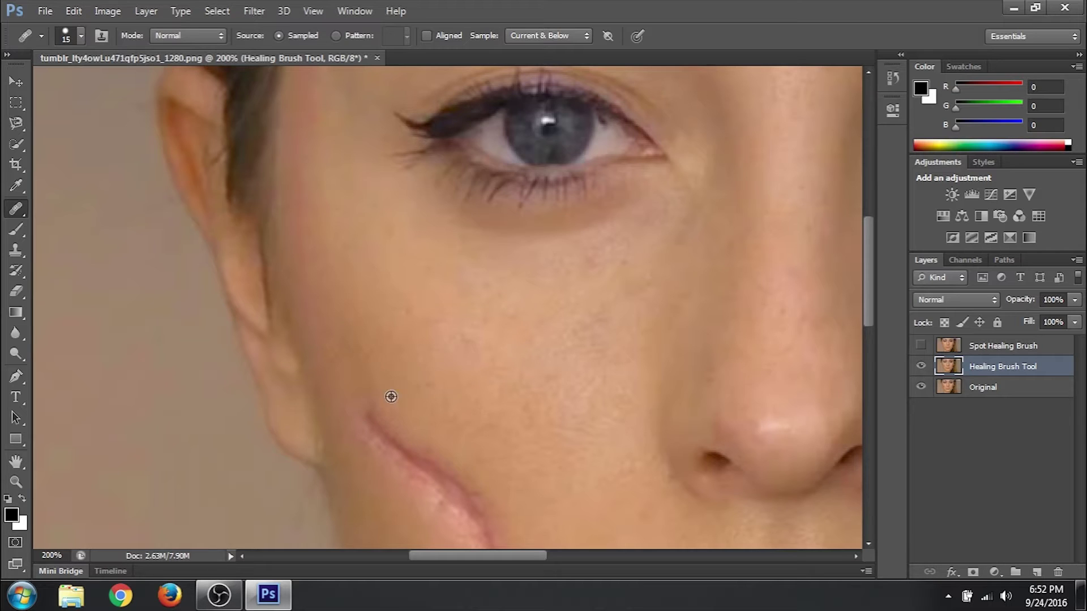
mouse_move(370, 400)
left_mouse_down()
mouse_move(364, 432)
mouse_move(376, 417)
mouse_move(414, 454)
mouse_move(378, 415)
mouse_move(405, 439)
mouse_move(381, 451)
mouse_move(418, 474)
mouse_move(416, 456)
mouse_move(475, 503)
mouse_move(417, 469)
mouse_move(441, 490)
left_mouse_up()
left_click(401, 377, "alt")
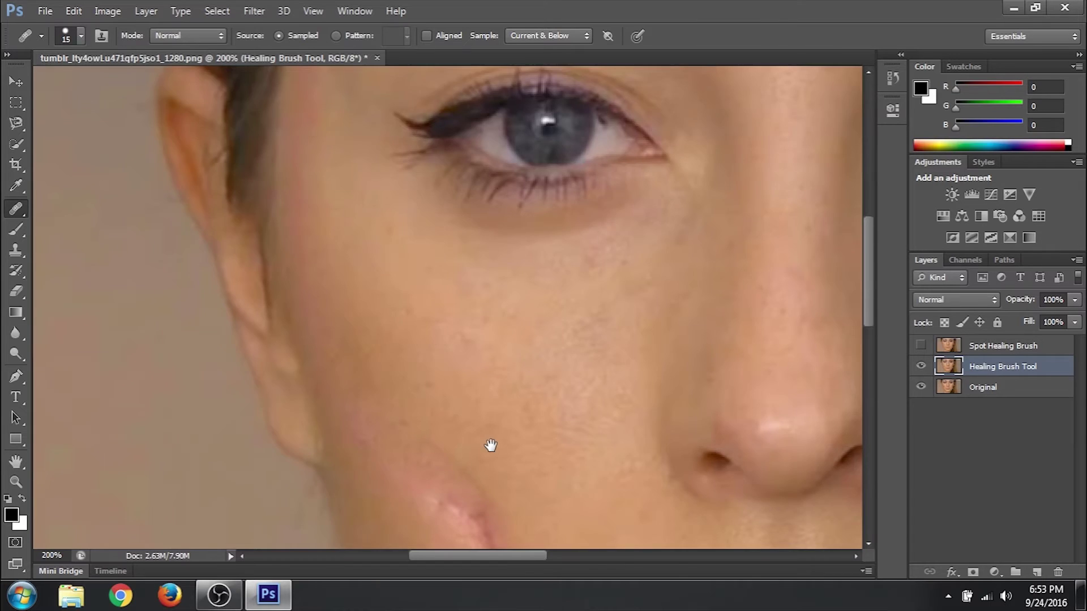
Heal the lower scar stretch above the lips and dab away the dark specks.
left_click_drag(491, 445, 505, 272)
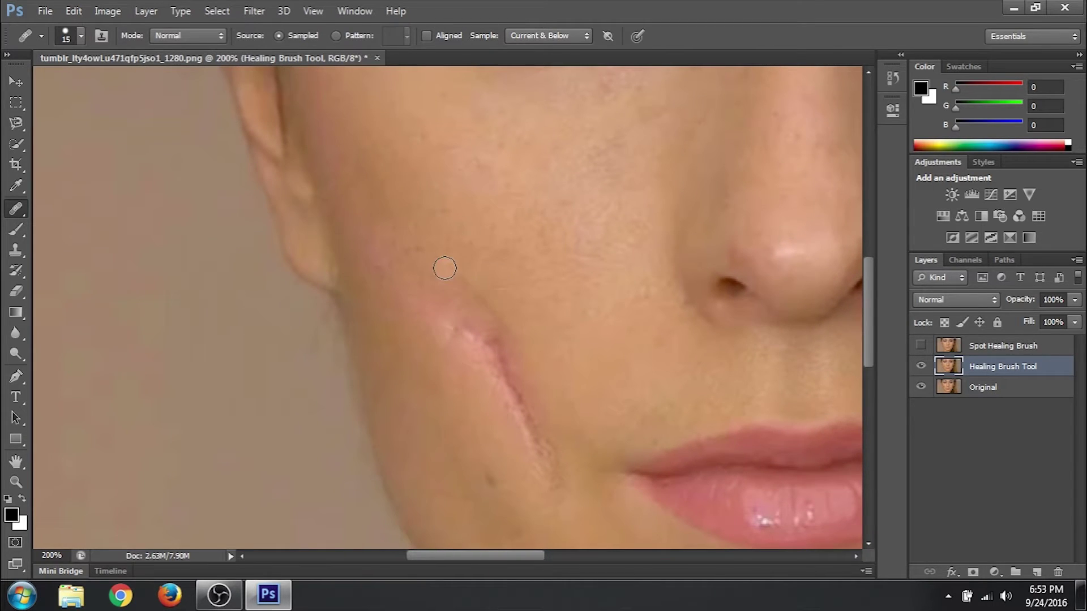
mouse_move(444, 262)
left_mouse_down()
mouse_move(498, 319)
mouse_move(442, 273)
mouse_move(512, 368)
mouse_move(501, 337)
mouse_move(450, 320)
mouse_move(461, 312)
mouse_move(535, 444)
left_mouse_up()
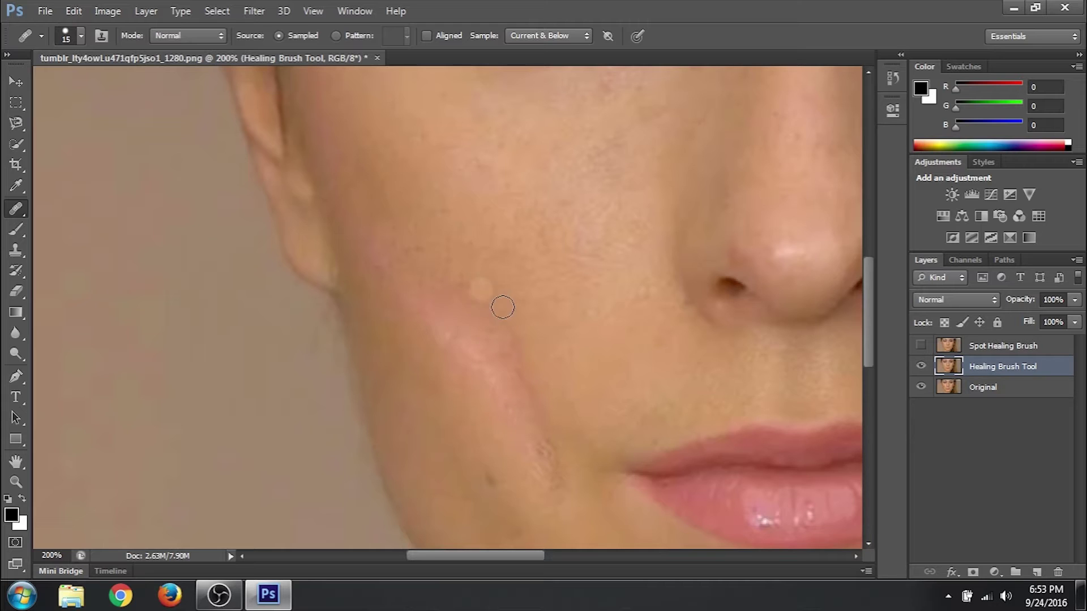
left_click(566, 309, "alt")
mouse_move(514, 330)
left_mouse_down()
mouse_move(529, 399)
mouse_move(561, 451)
left_mouse_up()
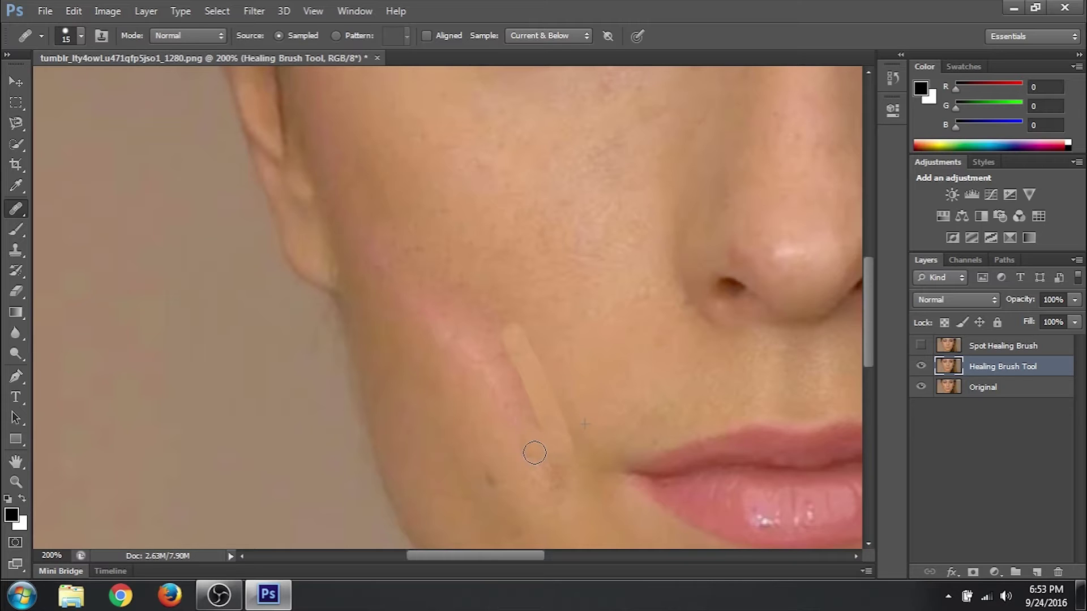
left_click(557, 419, "alt")
left_click(555, 469)
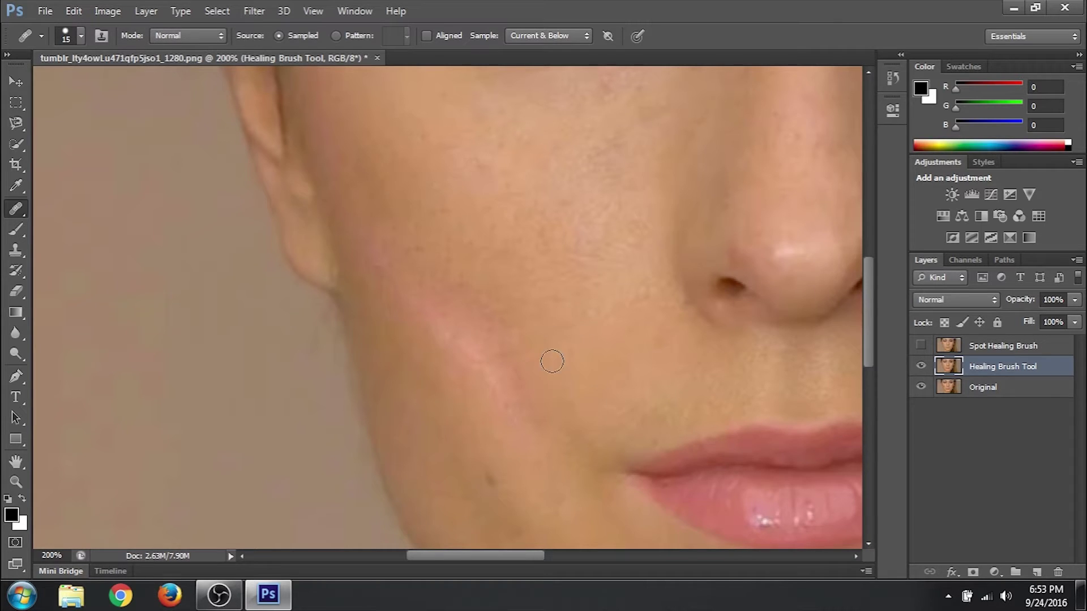
left_click(528, 343)
Resample fresh skin and heal down-right along the lower scar to its end, plus a faint mark.
left_click_drag(407, 292, 479, 376)
left_click(437, 381, "alt")
left_click(426, 383, "alt")
mouse_move(436, 338)
left_mouse_down()
mouse_move(443, 320)
mouse_move(499, 386)
mouse_move(501, 418)
mouse_move(541, 446)
mouse_move(534, 459)
left_mouse_up()
left_click(417, 383, "alt")
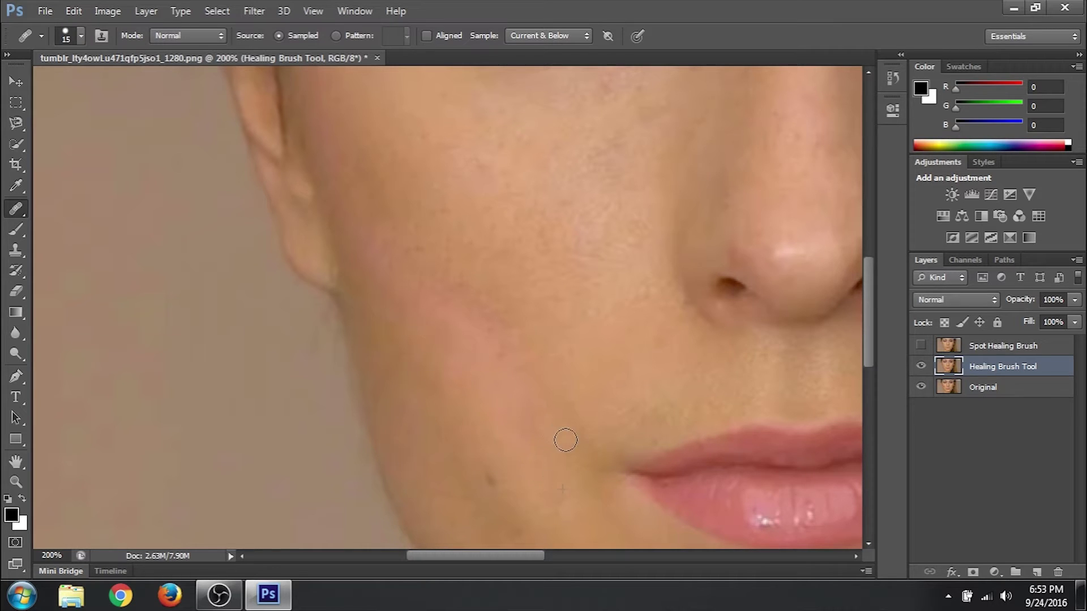
left_click(393, 358)
Sample skin near the ear and heal the cheek marks beside the ear and eye.
mouse_move(399, 176)
left_mouse_down()
mouse_move(465, 232)
mouse_move(497, 347)
left_mouse_up()
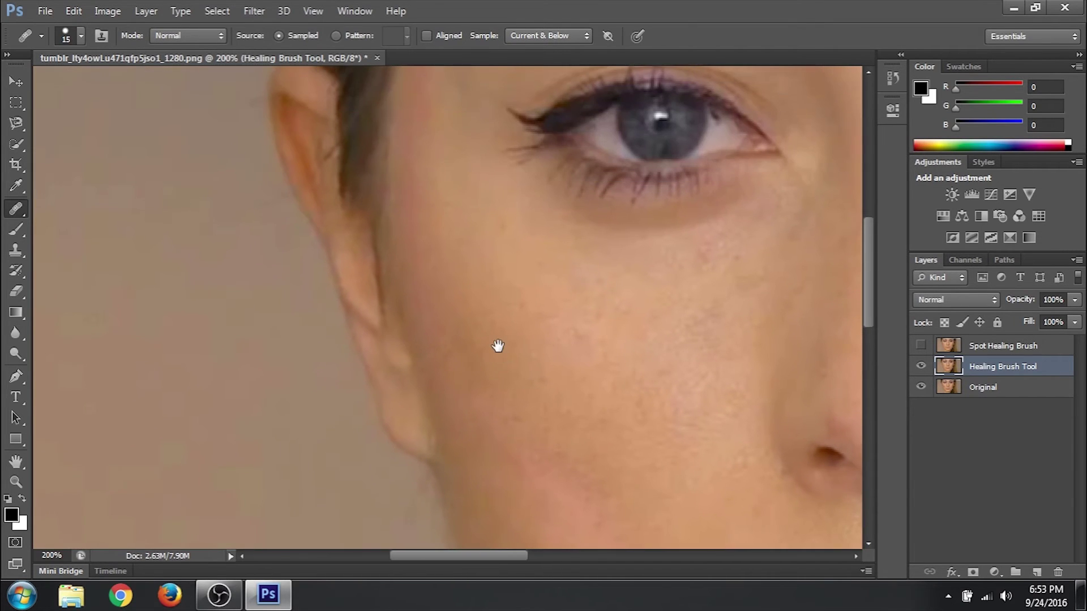
left_click(465, 234, "alt")
left_click_drag(416, 273, 422, 324)
left_click_drag(417, 260, 416, 104)
left_click(443, 218)
left_click_drag(461, 202, 479, 319)
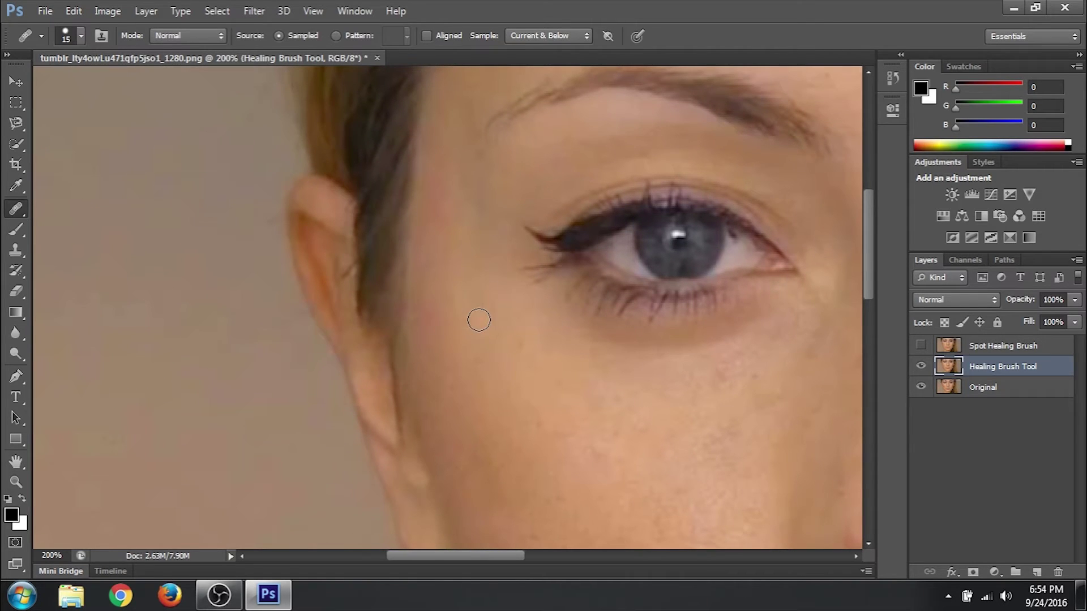
left_click_drag(436, 260, 433, 161)
left_click_drag(448, 199, 444, 268)
left_click_drag(428, 312, 430, 390)
left_click_drag(435, 345, 428, 416)
Zoom out and remove the small light spot below the lip.
left_click_drag(639, 416, 411, 209)
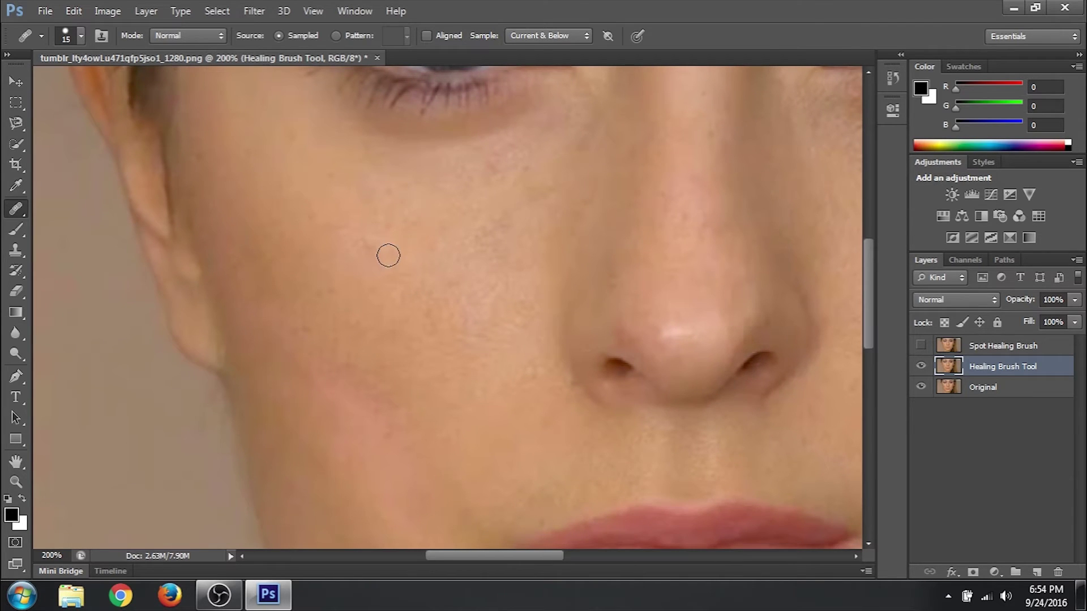
scroll(388, 255, "down", 3)
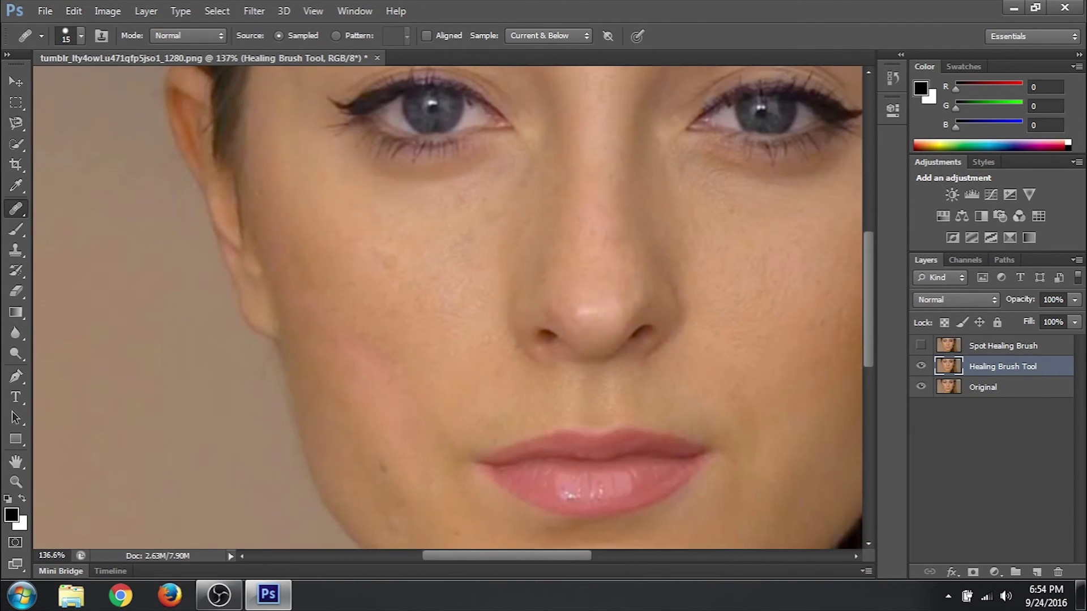
scroll(396, 267, "down", 3)
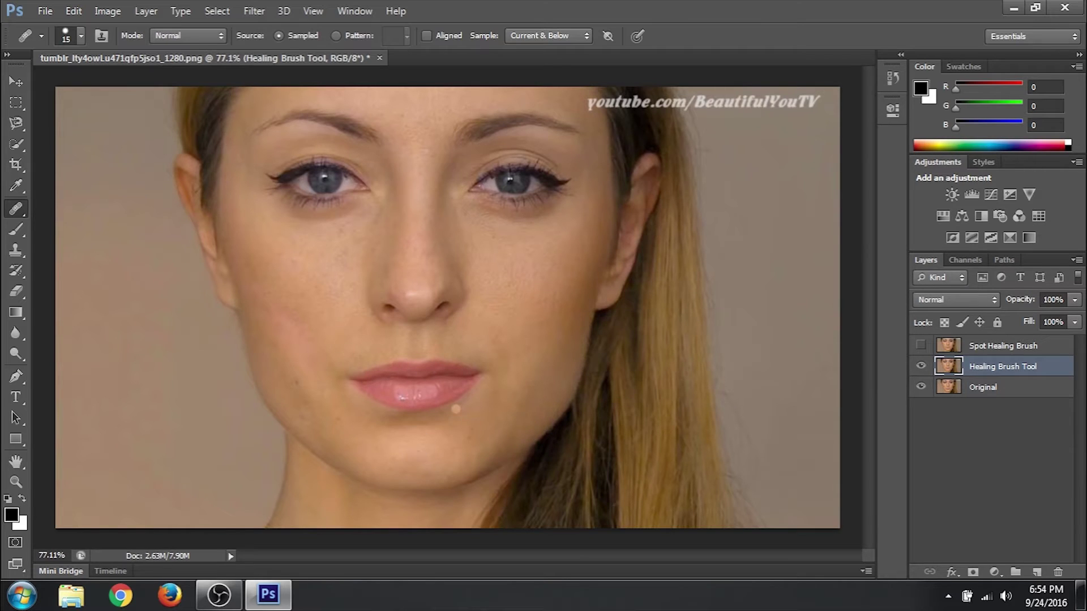
left_click(455, 409)
Enlarge the brush to 35 and heal remaining marks on the left cheek, right jaw and below the nose.
left_click(315, 305, "alt")
key("bracketright")
key("bracketright")
left_click(311, 308, "alt")
mouse_move(308, 330)
left_mouse_down()
mouse_move(289, 329)
mouse_move(303, 364)
mouse_move(283, 362)
mouse_move(294, 372)
mouse_move(300, 332)
mouse_move(304, 341)
left_mouse_up()
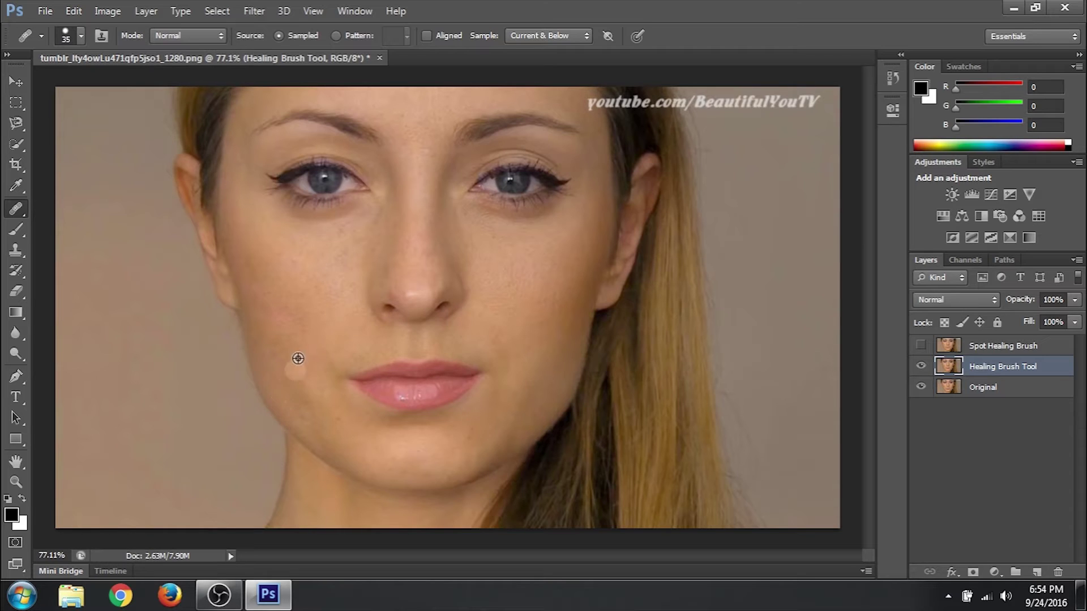
left_click(303, 337, "alt")
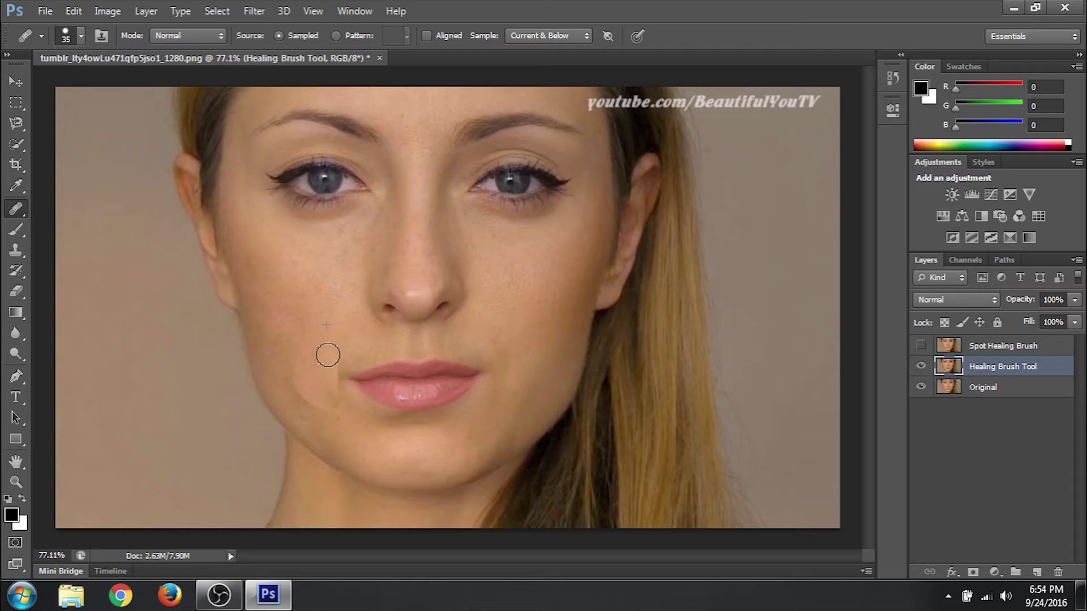
left_click_drag(514, 446, 517, 493)
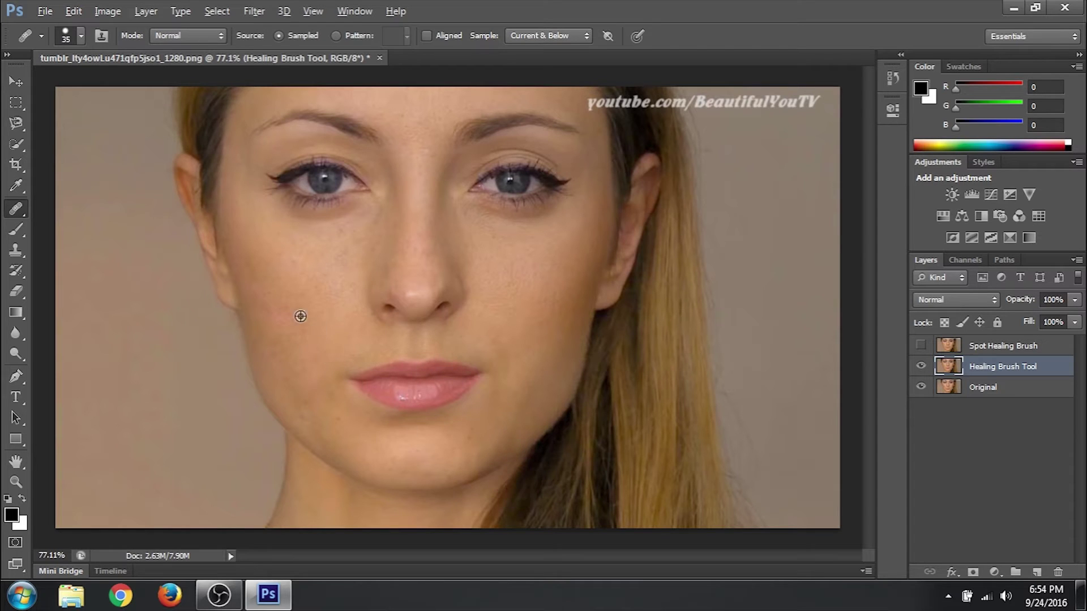
left_click_drag(280, 326, 260, 292)
left_click(456, 400)
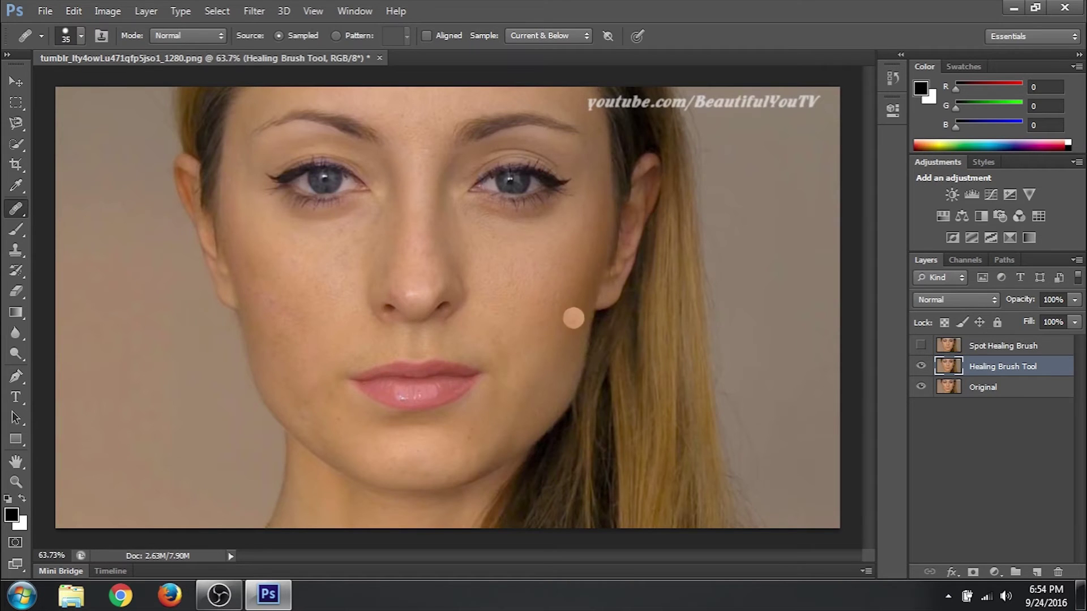
left_click(574, 320)
scroll(575, 319, "down", 1)
left_click(589, 321)
left_click(577, 323)
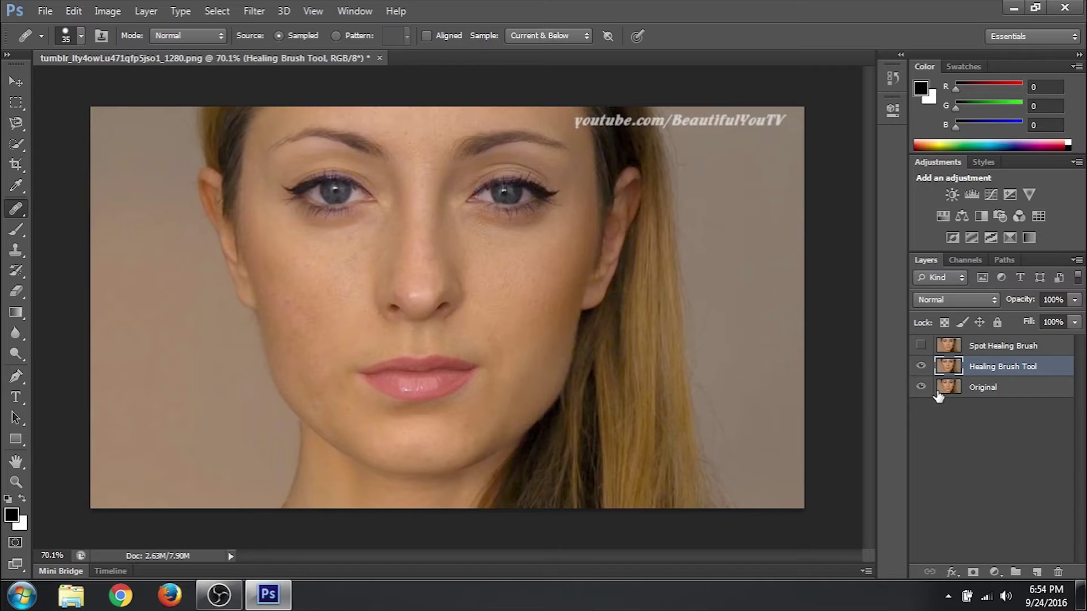
left_click(1008, 414)
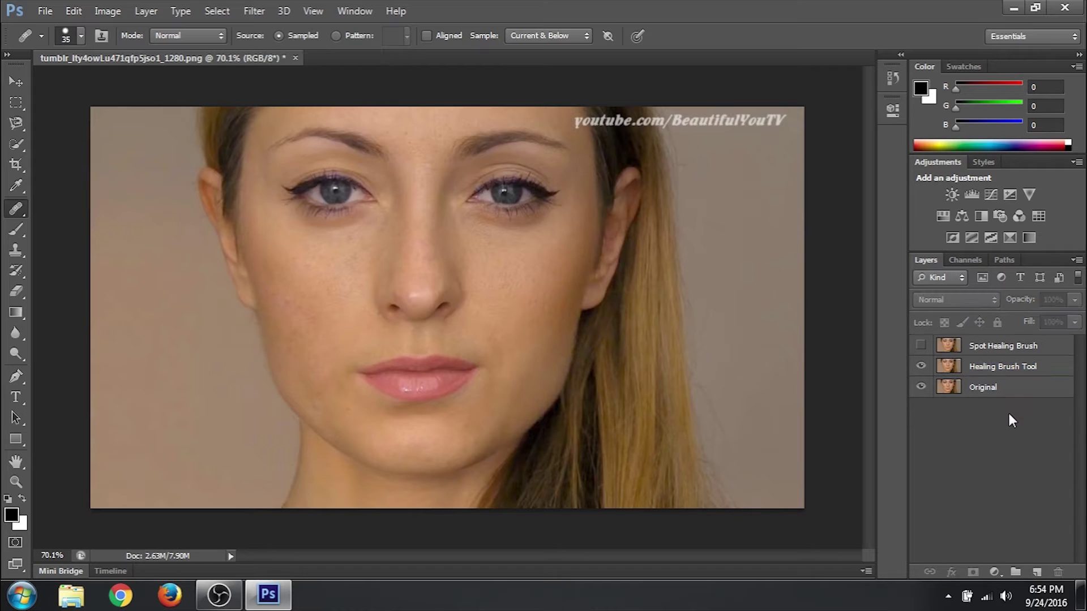
Switch to the Patch Tool, hide the Healing Brush Tool layer, and select Original.
left_click(16, 211)
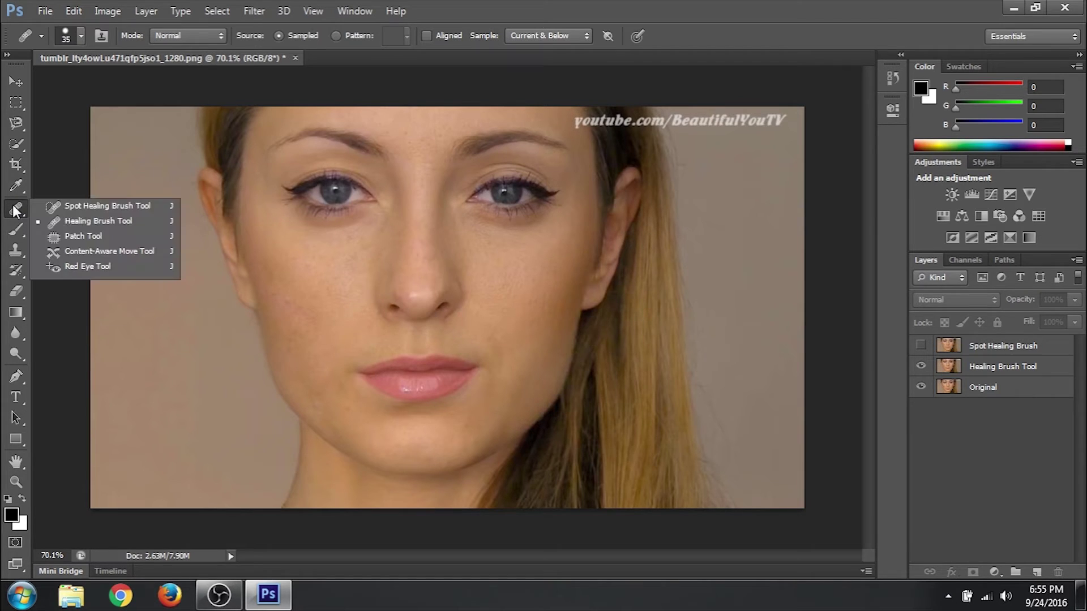
left_click(97, 235)
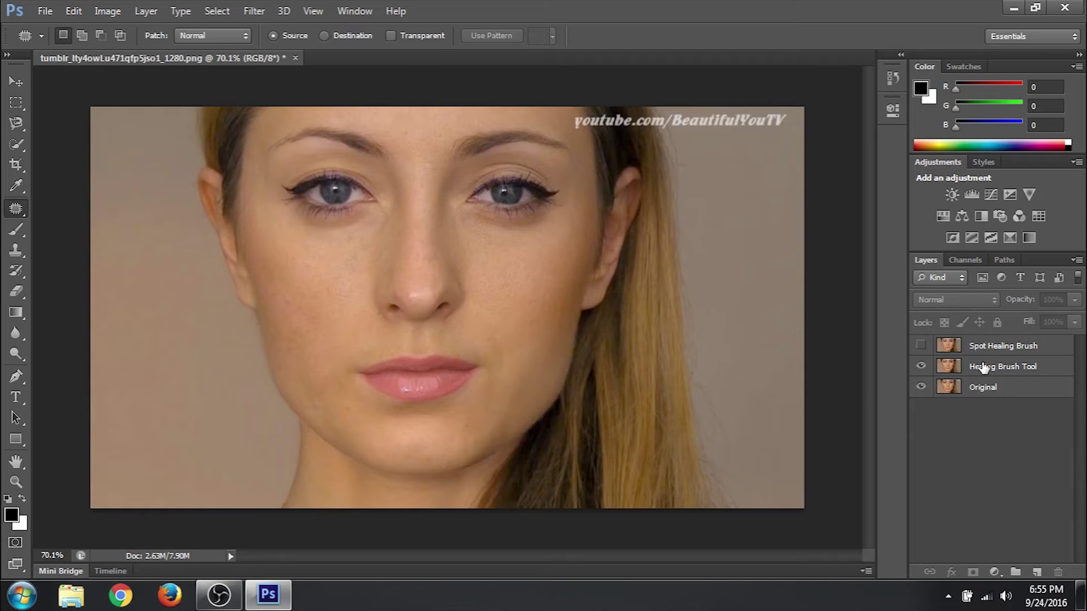
left_click(921, 367)
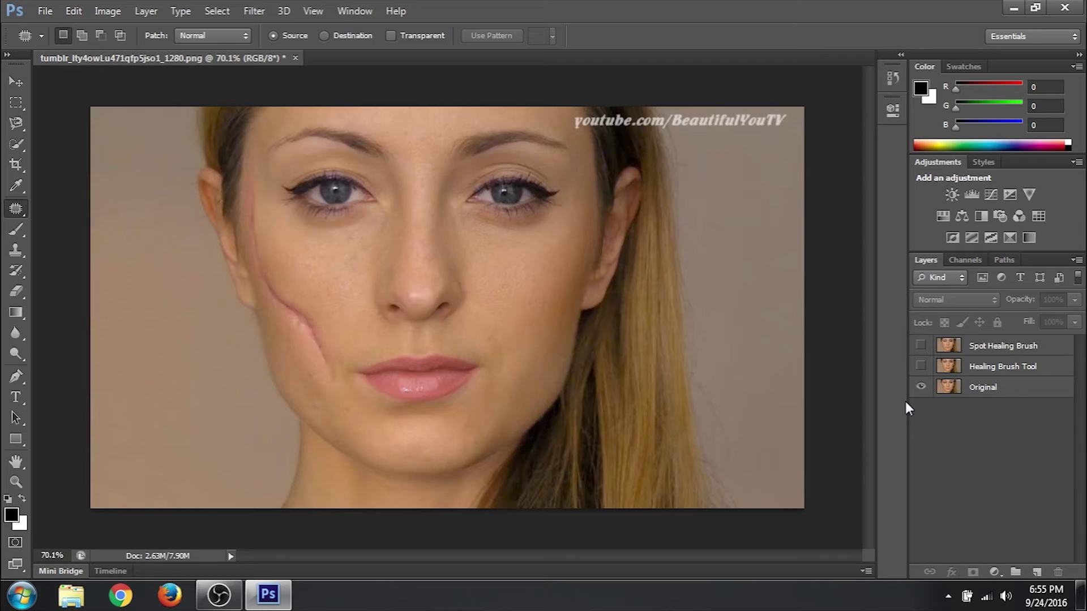
left_click(981, 390)
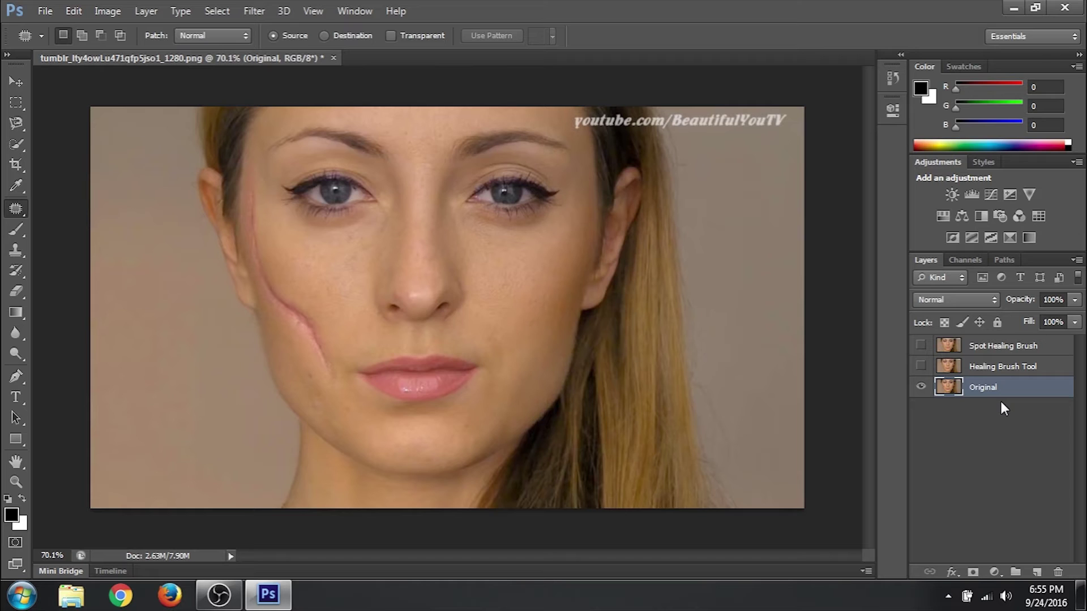
Duplicate Original with Ctrl+J and rename the copy 'Patch Tool'.
key("ctrl+j")
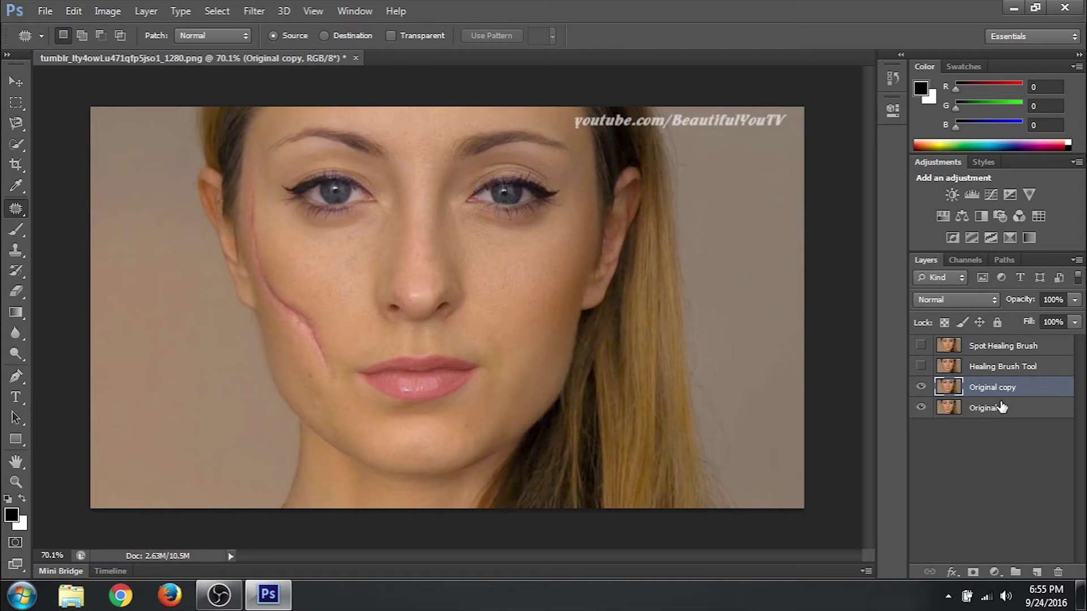
double_click(994, 388)
type("Patch Tool")
key("Return")
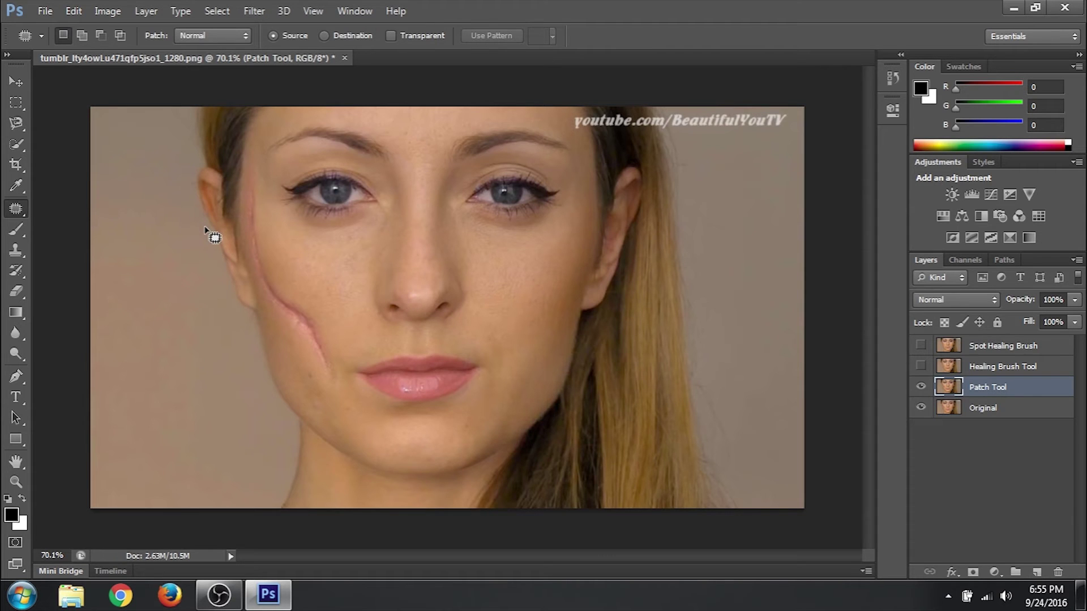
Zoom in, outline the upper scar beside the eye, and patch it with clean skin to the right.
scroll(214, 236, "up", 5)
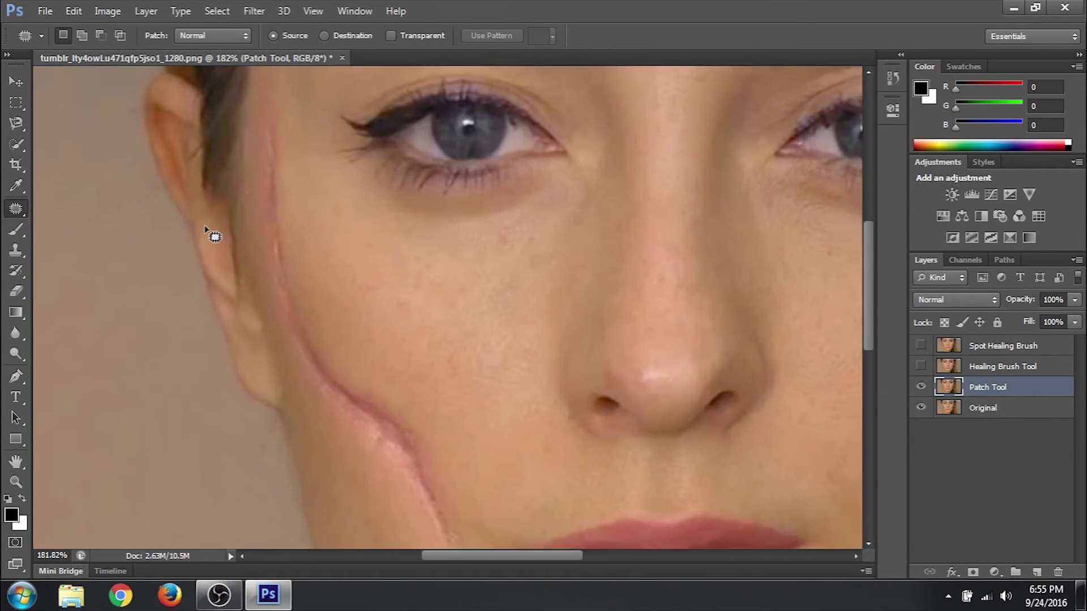
scroll(221, 227, "up", 1)
scroll(261, 156, "up", 1)
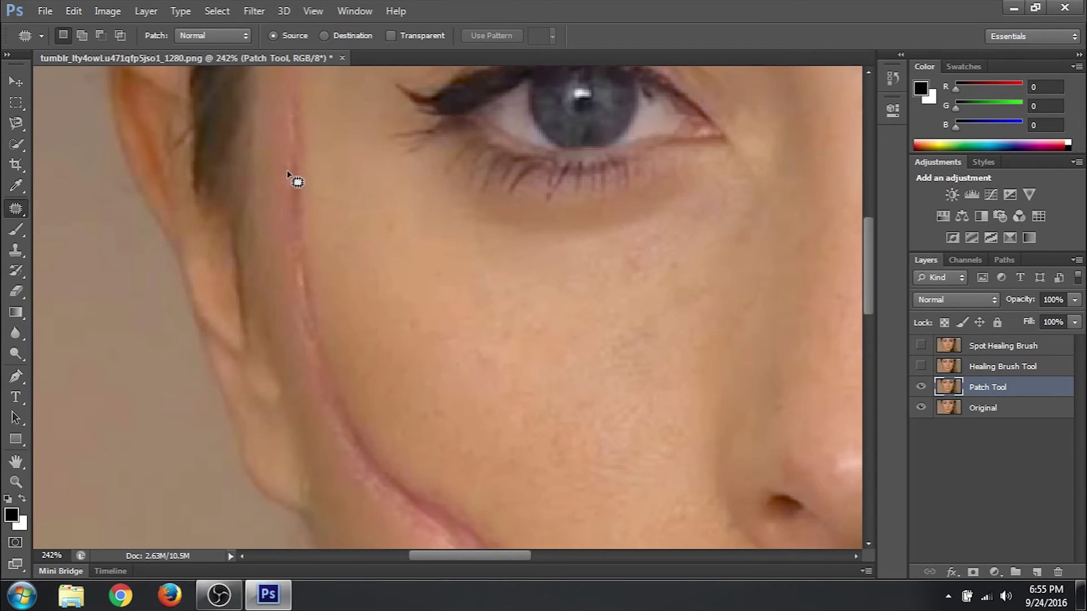
key("space")
left_click_drag(291, 171, 351, 272)
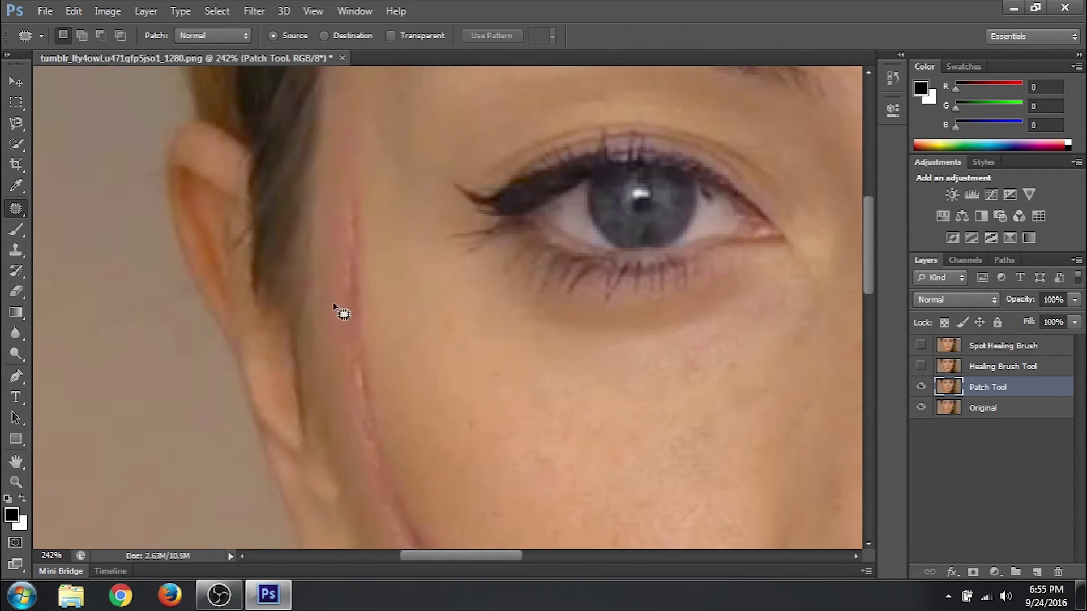
left_click_drag(339, 185, 335, 254)
mouse_move(338, 319)
left_mouse_down()
mouse_move(354, 427)
mouse_move(372, 445)
mouse_move(385, 385)
mouse_move(368, 300)
left_mouse_up()
mouse_move(372, 260)
left_mouse_down()
mouse_move(376, 202)
mouse_move(340, 184)
left_mouse_up()
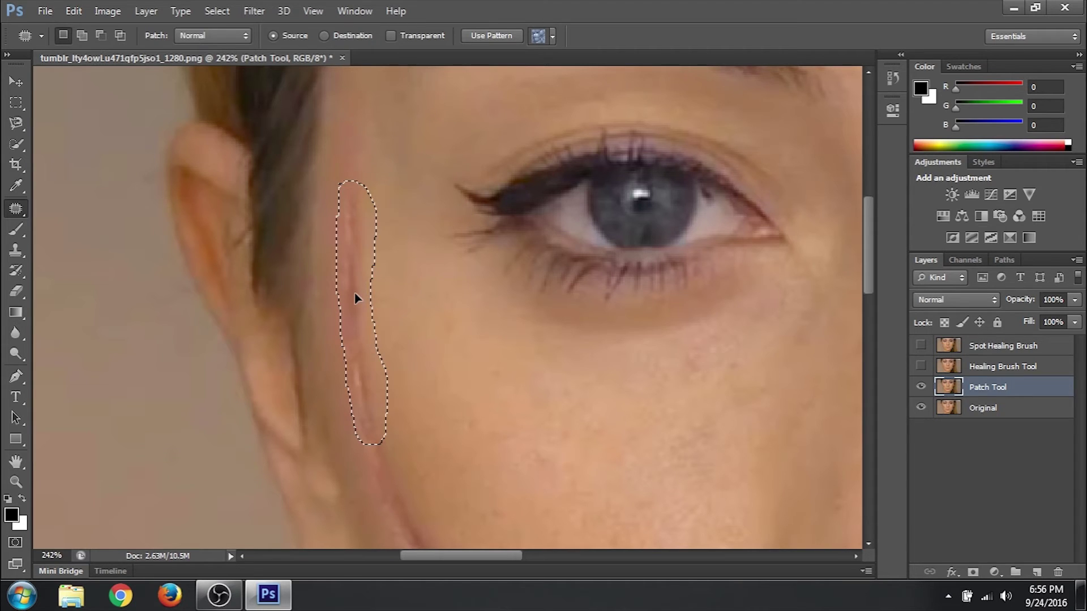
left_click_drag(355, 295, 393, 293)
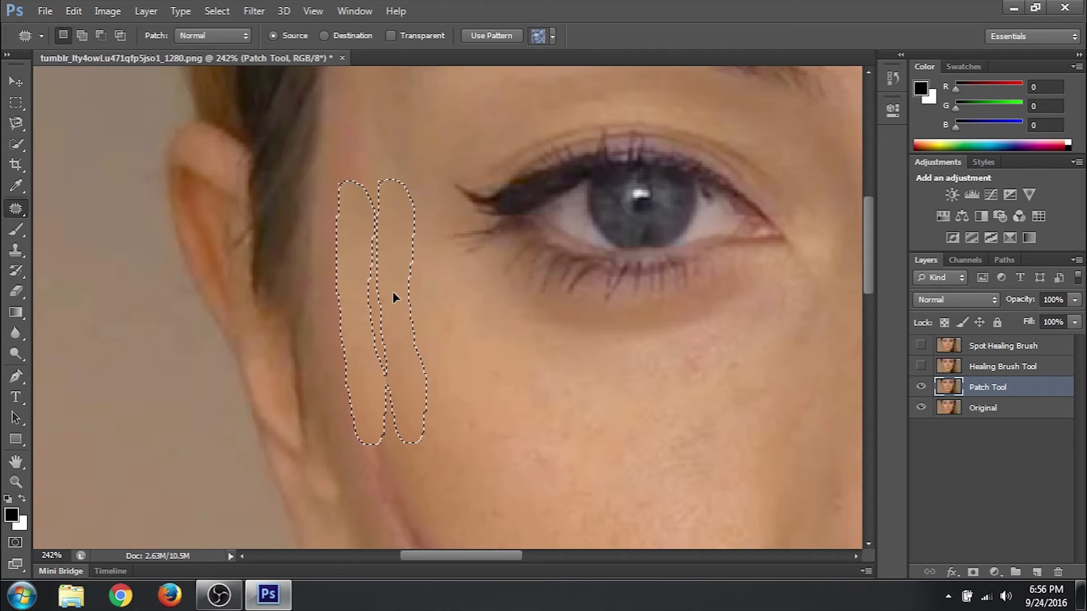
left_click_drag(393, 292, 393, 292)
key("ctrl+d")
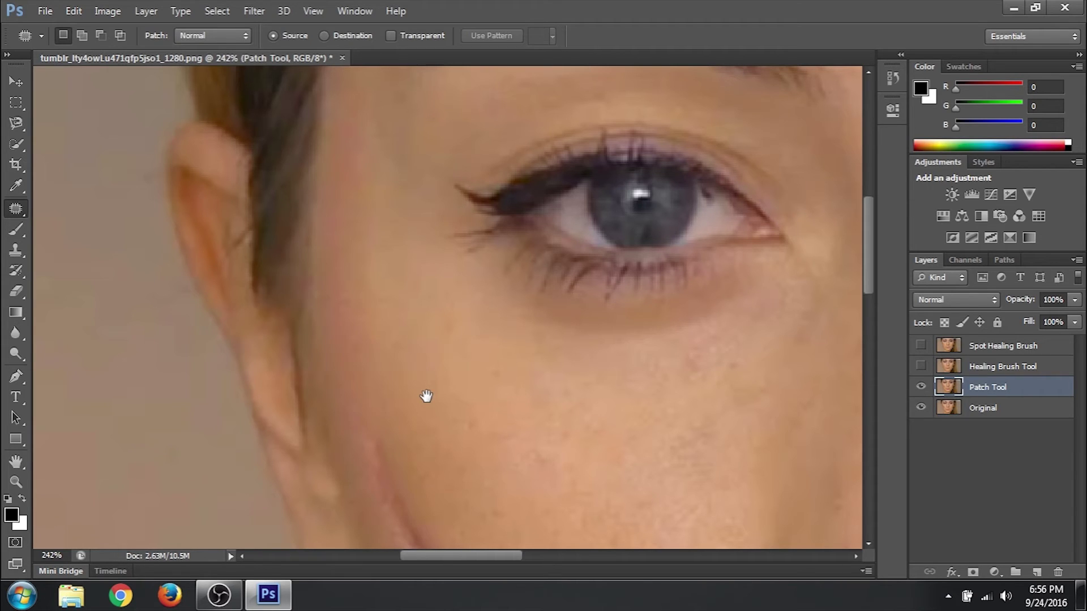
Outline the scar further down the cheek and patch it with nearby clean skin.
left_click_drag(432, 407, 359, 124)
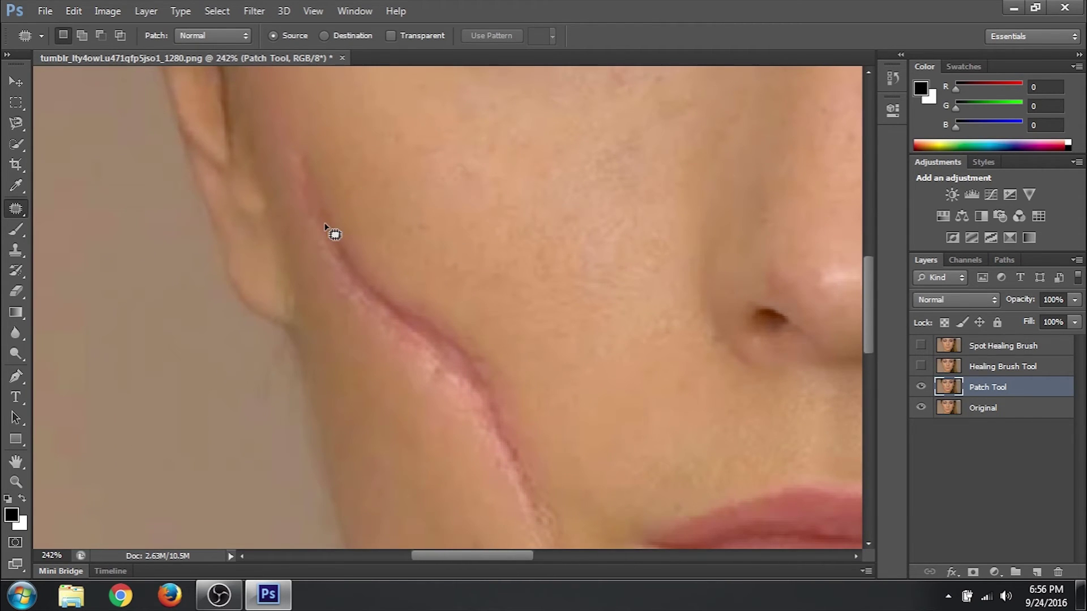
mouse_move(281, 112)
left_mouse_down()
mouse_move(276, 138)
mouse_move(283, 186)
mouse_move(357, 325)
left_mouse_up()
mouse_move(433, 334)
left_mouse_down()
mouse_move(430, 306)
mouse_move(407, 292)
left_mouse_up()
mouse_move(360, 237)
left_mouse_down()
mouse_move(342, 189)
mouse_move(285, 114)
left_mouse_up()
left_click_drag(304, 172, 387, 179)
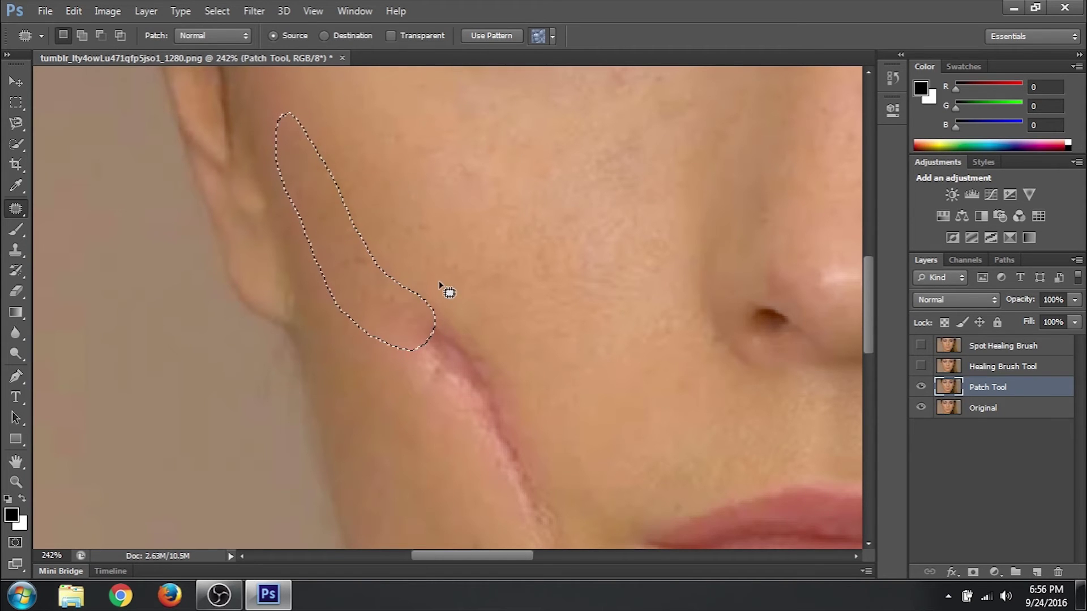
Patch the scar beside the mouth with clean skin from nearby.
key("ctrl+d")
left_click_drag(439, 294, 395, 209)
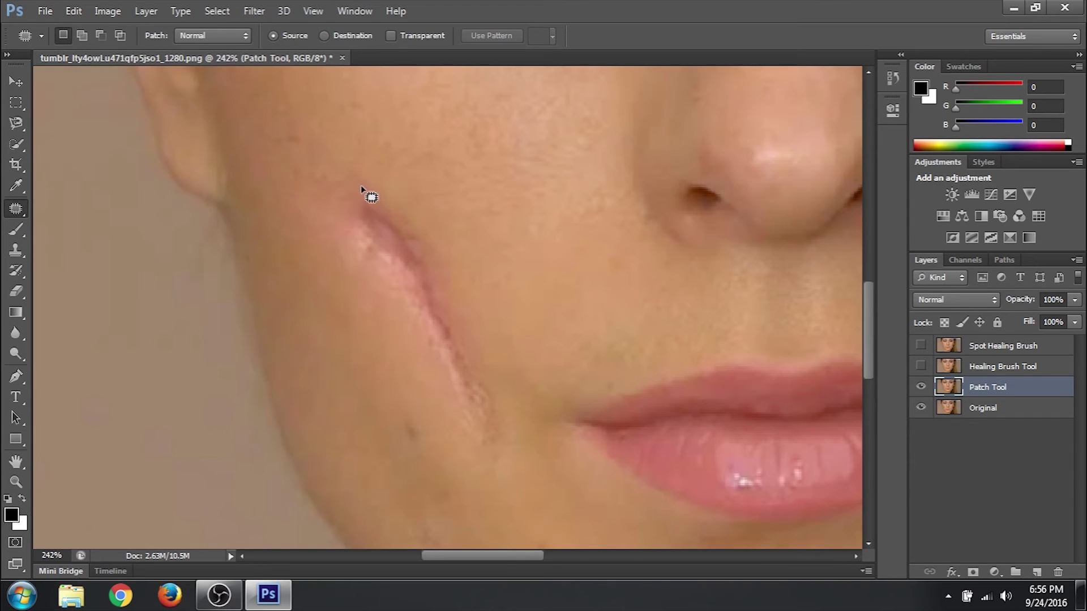
mouse_move(352, 174)
left_mouse_down()
mouse_move(343, 236)
mouse_move(455, 428)
mouse_move(469, 444)
mouse_move(494, 437)
mouse_move(503, 389)
mouse_move(414, 218)
mouse_move(353, 174)
left_mouse_up()
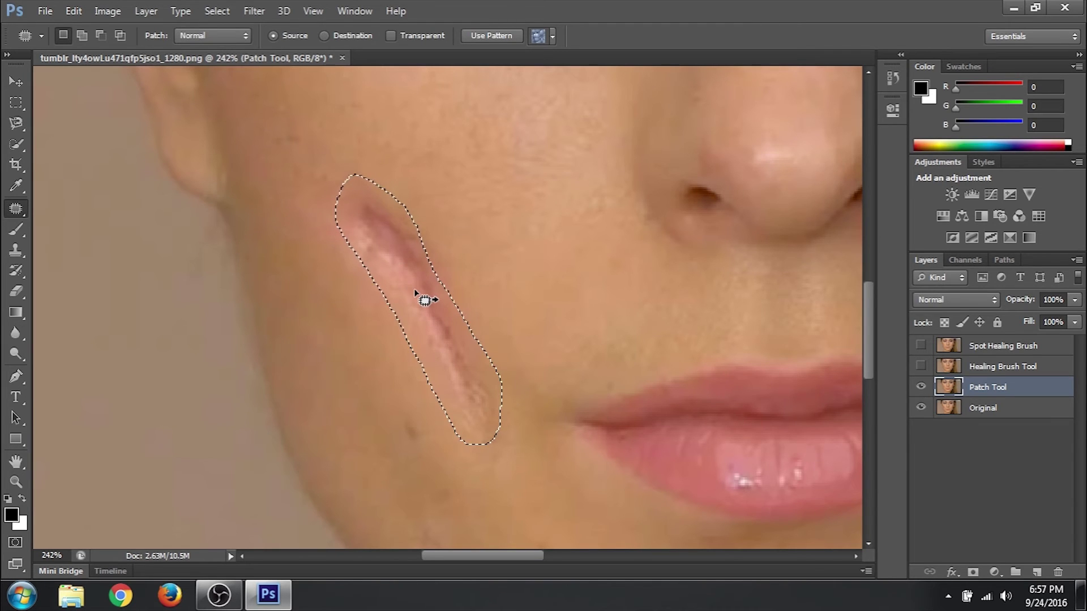
left_click_drag(424, 298, 446, 181)
key("ctrl+d")
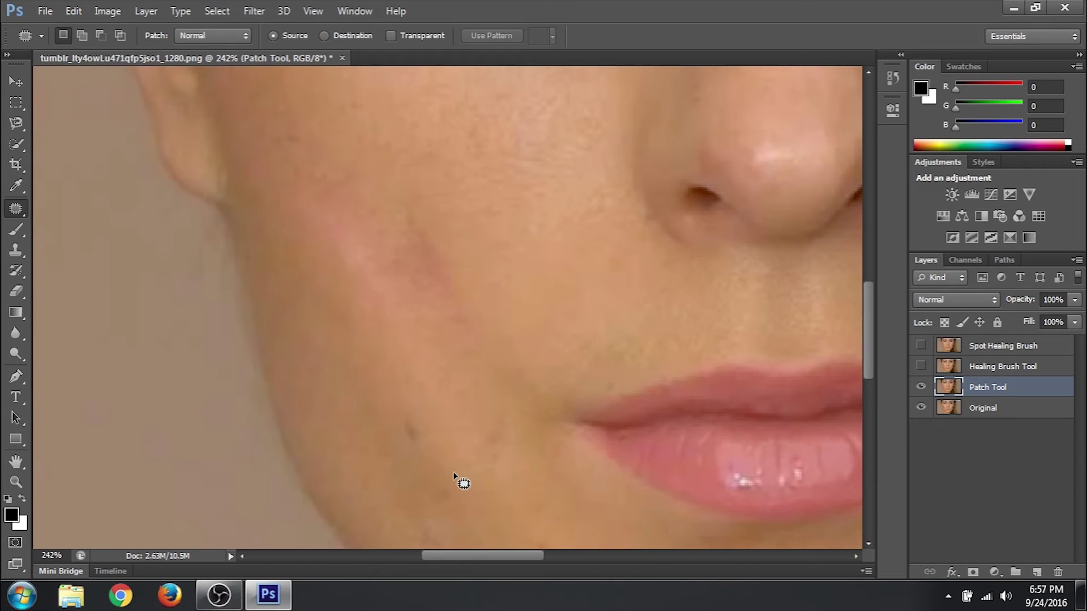
Patch away the remaining scar mark and a dark spot using surrounding clean skin.
mouse_move(384, 230)
left_mouse_down()
mouse_move(435, 309)
mouse_move(451, 315)
mouse_move(452, 265)
mouse_move(411, 196)
left_mouse_up()
left_click_drag(414, 261, 447, 194)
key("ctrl+d")
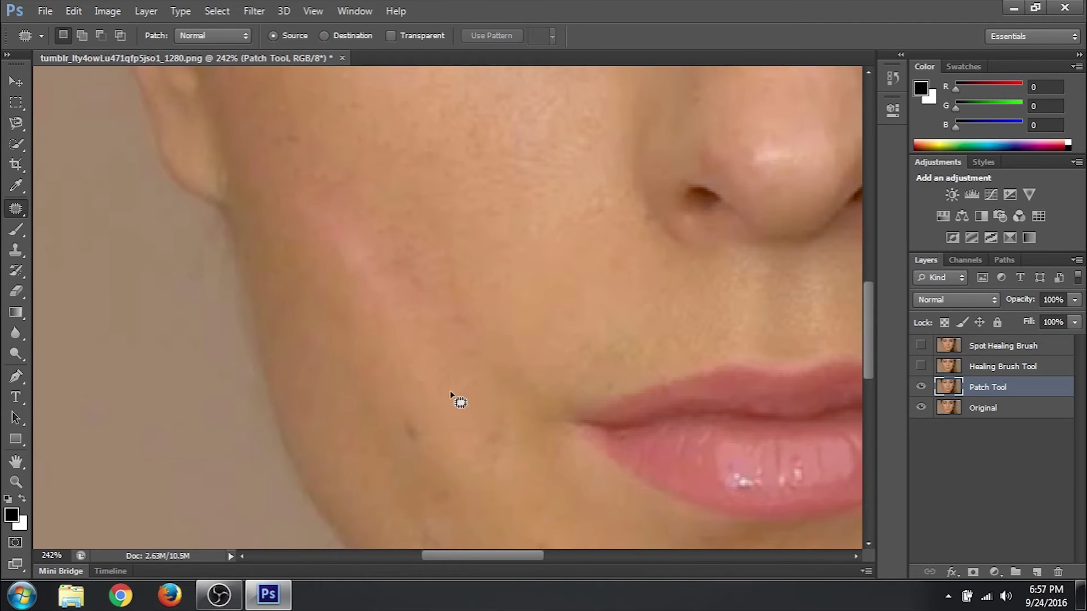
mouse_move(425, 446)
left_mouse_down()
mouse_move(408, 395)
mouse_move(396, 402)
mouse_move(379, 370)
left_mouse_up()
key("ctrl+d")
Patch another spot and a faint mark on the lower cheek with neighbouring skin.
mouse_move(500, 475)
left_mouse_down()
mouse_move(512, 412)
mouse_move(486, 416)
left_mouse_up()
left_click_drag(497, 441, 481, 431)
key("ctrl+d")
left_click_drag(375, 342, 464, 468)
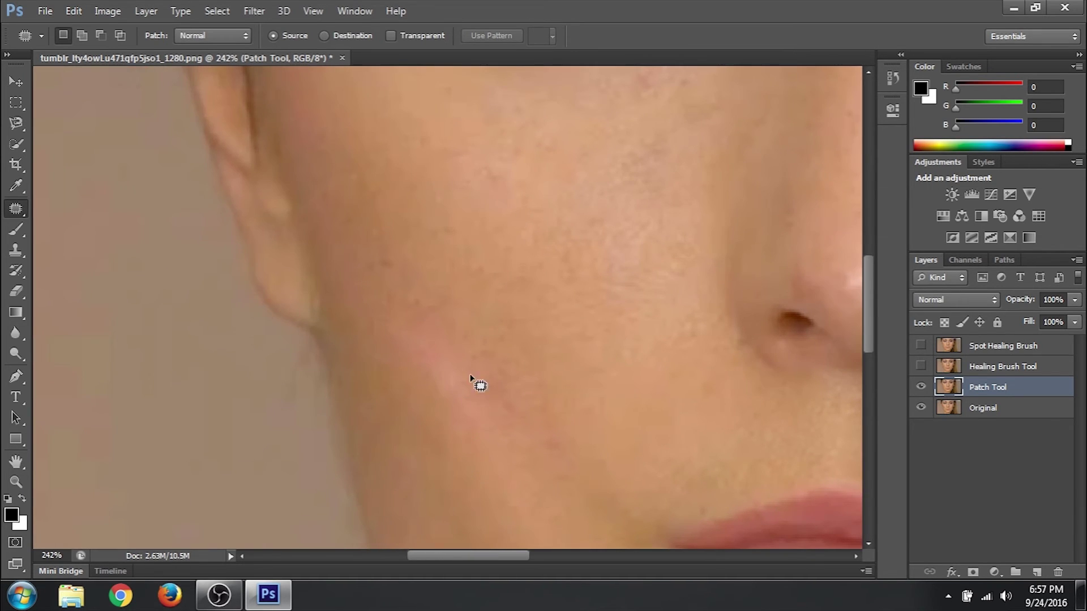
mouse_move(457, 356)
left_mouse_down()
mouse_move(386, 310)
mouse_move(380, 349)
mouse_move(427, 409)
left_mouse_up()
mouse_move(500, 471)
left_mouse_down()
mouse_move(499, 424)
mouse_move(456, 354)
left_mouse_up()
mouse_move(447, 403)
left_mouse_down()
mouse_move(480, 364)
mouse_move(487, 376)
left_mouse_up()
key("ctrl+d")
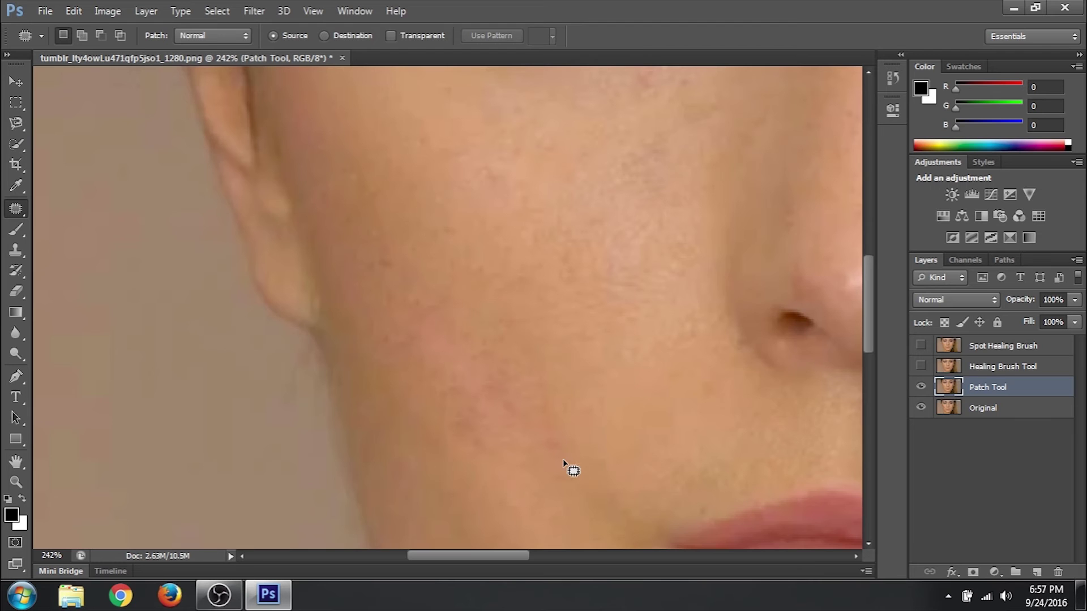
Patch the cheek blemish and another spot on the cheek with clean skin.
mouse_move(521, 409)
left_mouse_down()
mouse_move(395, 299)
mouse_move(397, 391)
mouse_move(483, 482)
mouse_move(527, 465)
mouse_move(517, 413)
mouse_move(561, 316)
mouse_move(577, 369)
left_mouse_up()
key("ctrl+d")
mouse_move(437, 381)
left_mouse_down()
mouse_move(520, 453)
mouse_move(534, 418)
mouse_move(499, 375)
mouse_move(586, 371)
left_mouse_up()
key("ctrl+d")
scroll(485, 420, "up", 3)
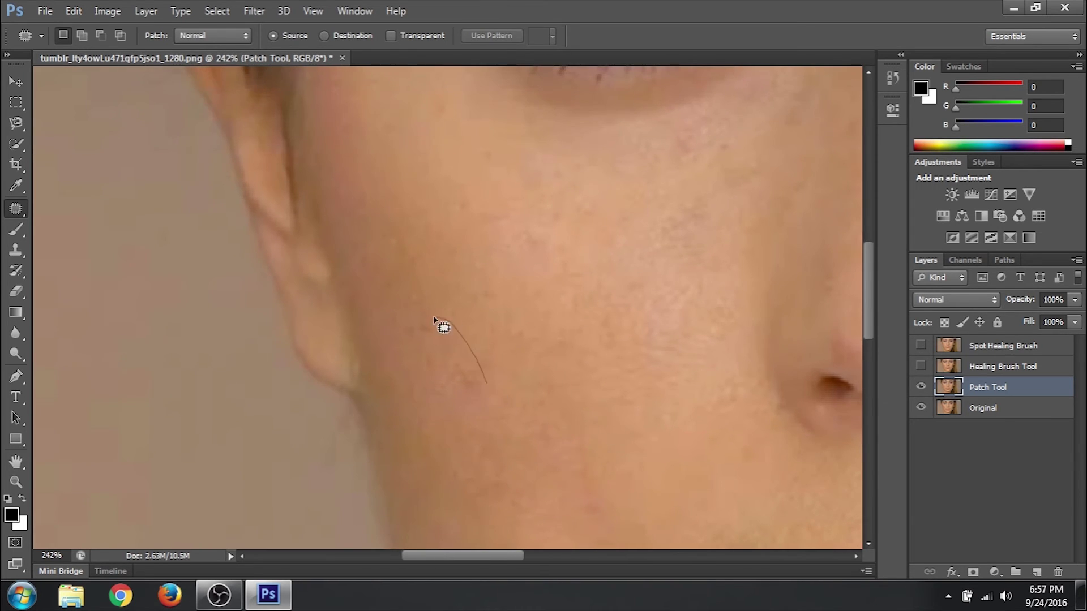
mouse_move(444, 327)
left_mouse_down()
mouse_move(452, 413)
mouse_move(490, 394)
left_mouse_up()
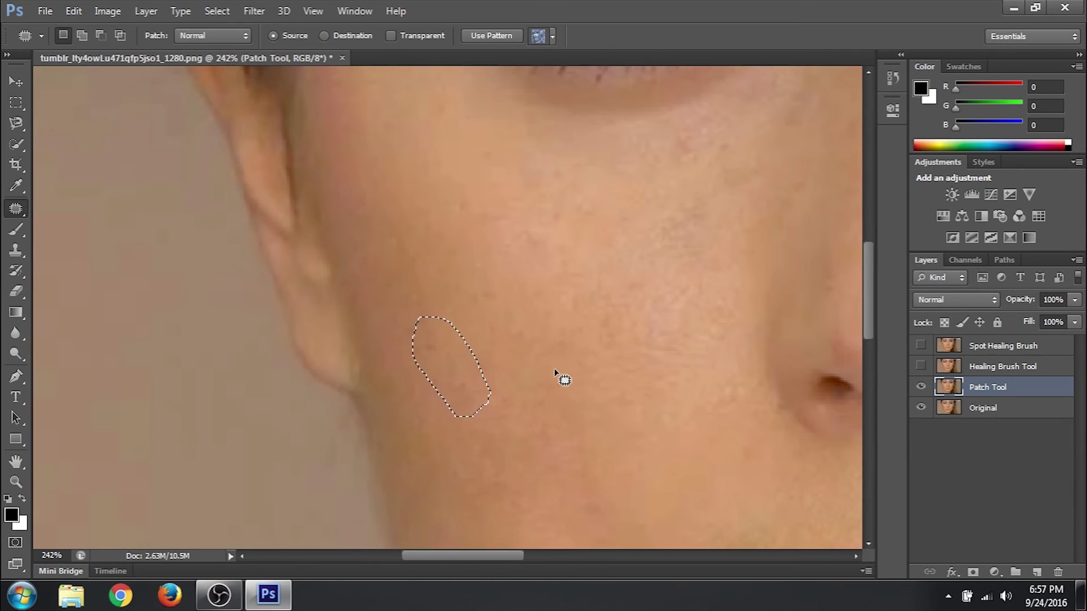
key("ctrl+d")
mouse_move(431, 319)
left_mouse_down()
mouse_move(443, 418)
mouse_move(583, 340)
mouse_move(589, 392)
left_mouse_up()
key("ctrl+d")
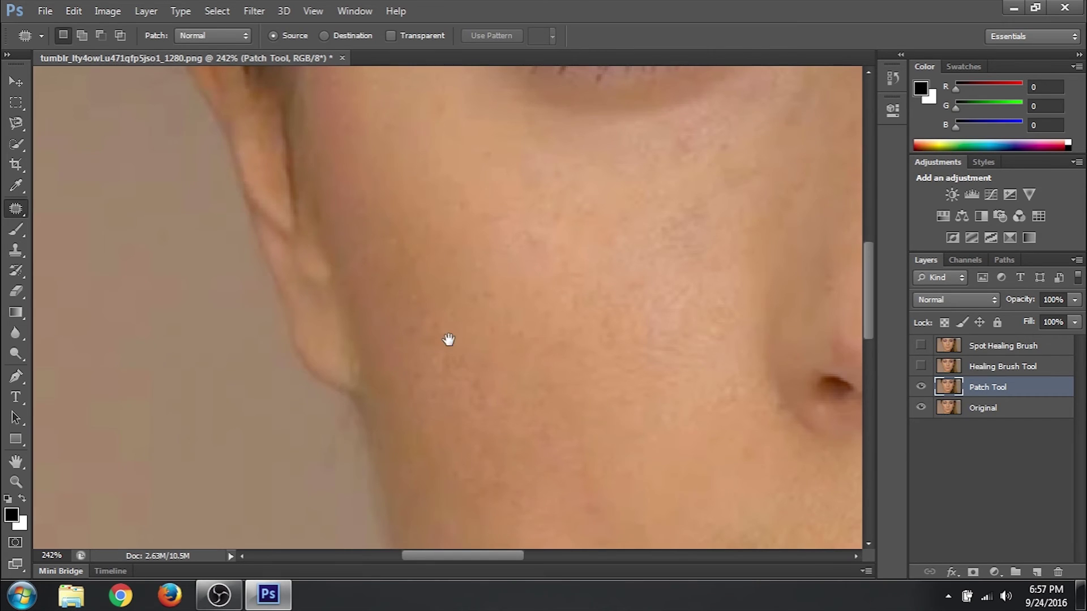
Patch the area below the eye and the faint mark beside the ear.
left_click_drag(448, 339, 507, 461)
mouse_move(476, 366)
left_mouse_down()
mouse_move(430, 394)
mouse_move(478, 447)
mouse_move(480, 371)
left_mouse_up()
left_click_drag(481, 413, 567, 373)
key("ctrl+d")
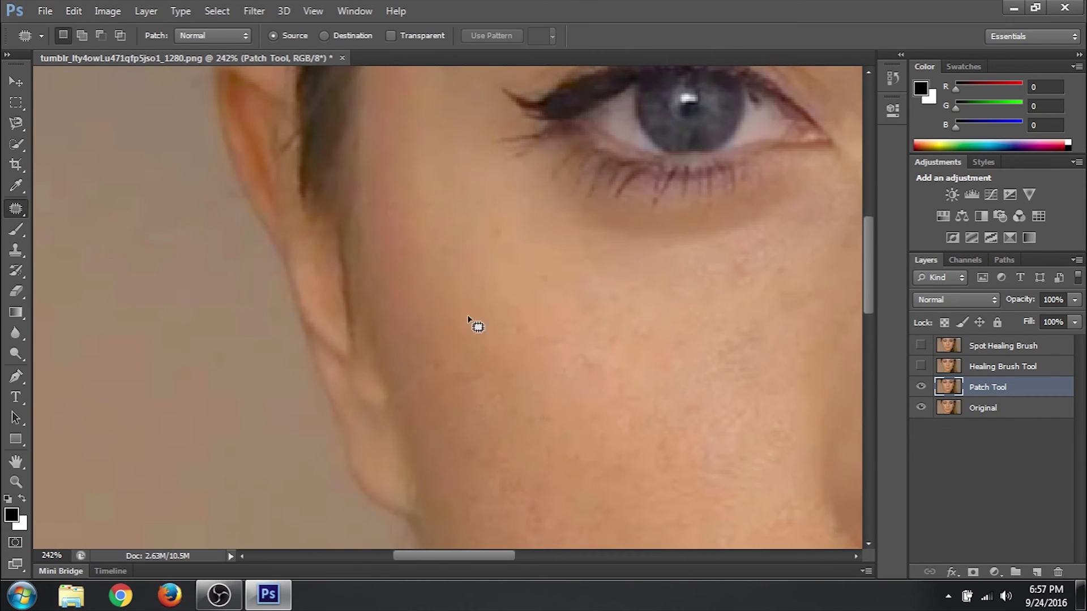
left_click_drag(467, 312, 511, 456)
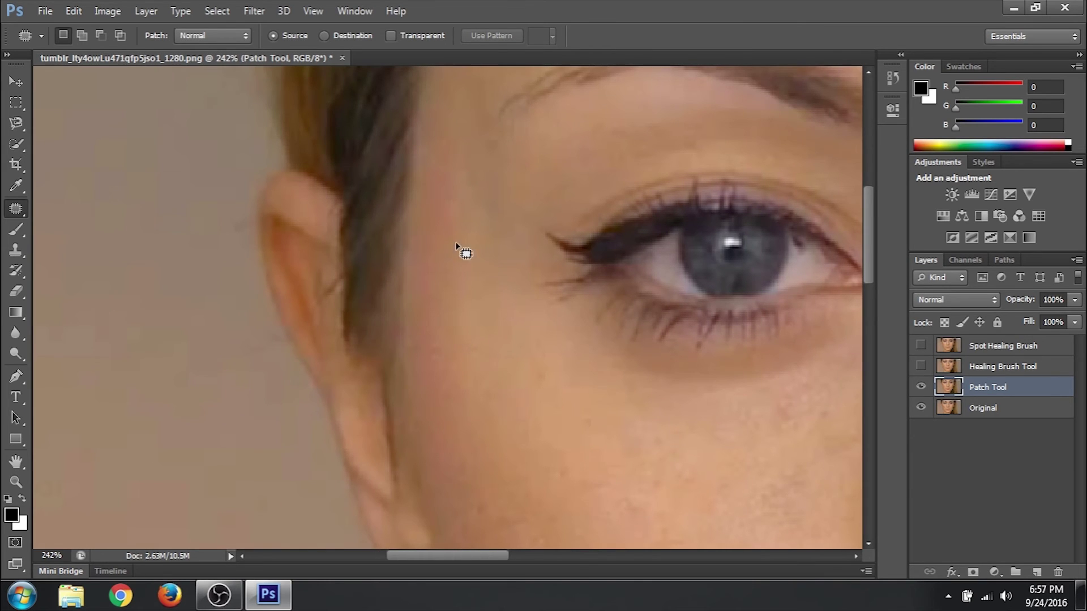
mouse_move(430, 164)
left_mouse_down()
mouse_move(415, 379)
mouse_move(475, 440)
mouse_move(461, 252)
mouse_move(470, 179)
mouse_move(459, 144)
left_mouse_up()
left_click_drag(452, 213, 505, 341)
key("ctrl+d")
Patch the last mark on the lower cheek with skin from its right.
left_click_drag(519, 298, 461, 187)
scroll(485, 269, "down", 5)
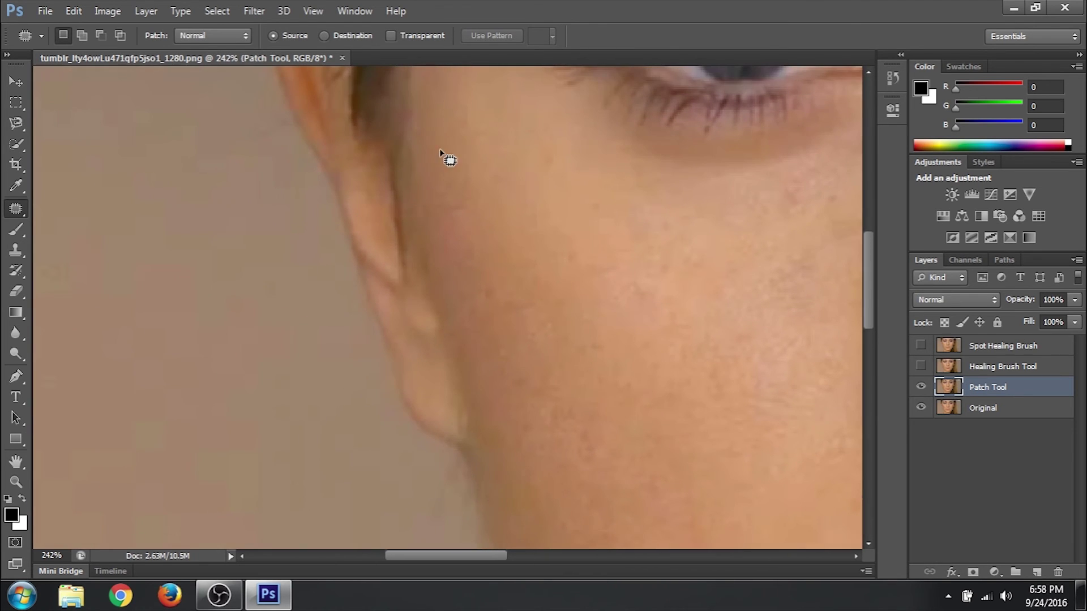
mouse_move(423, 145)
left_mouse_down()
mouse_move(428, 246)
mouse_move(485, 348)
mouse_move(504, 311)
mouse_move(482, 186)
left_mouse_up()
mouse_move(514, 239)
left_mouse_down()
mouse_move(556, 212)
mouse_move(629, 264)
left_mouse_up()
key("ctrl+d")
scroll(628, 338, "down", 4)
scroll(629, 338, "down", 4)
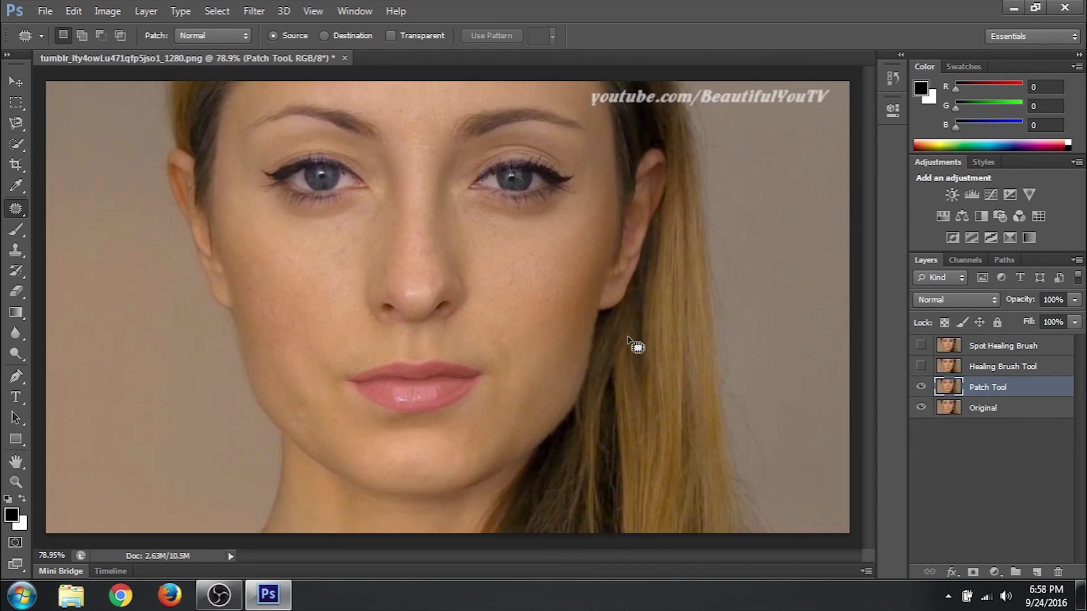
scroll(473, 279, "up", 2)
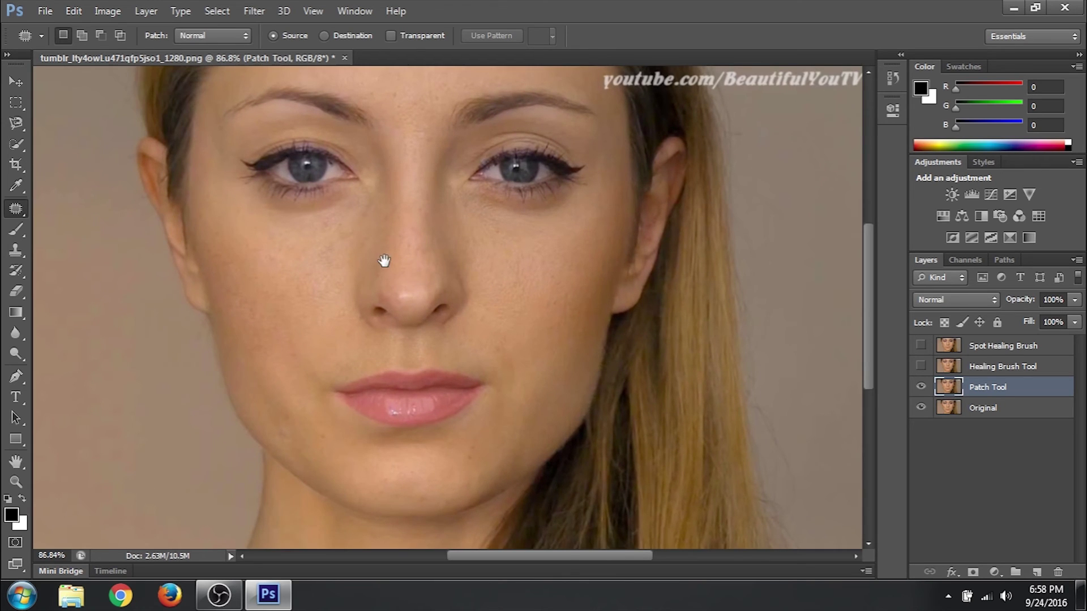
left_click_drag(381, 260, 430, 283)
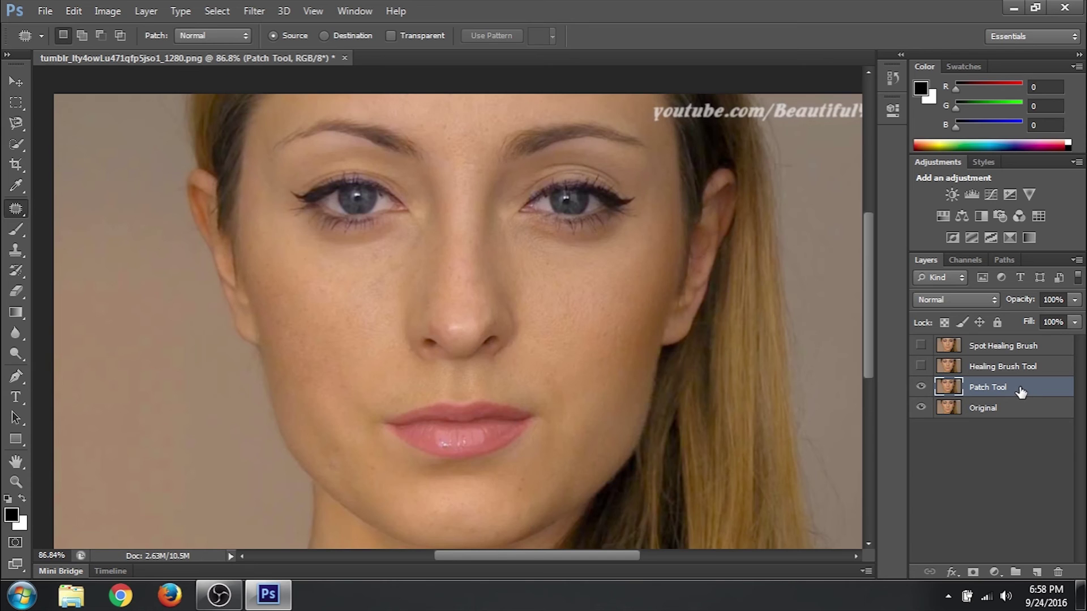
left_click(1016, 346)
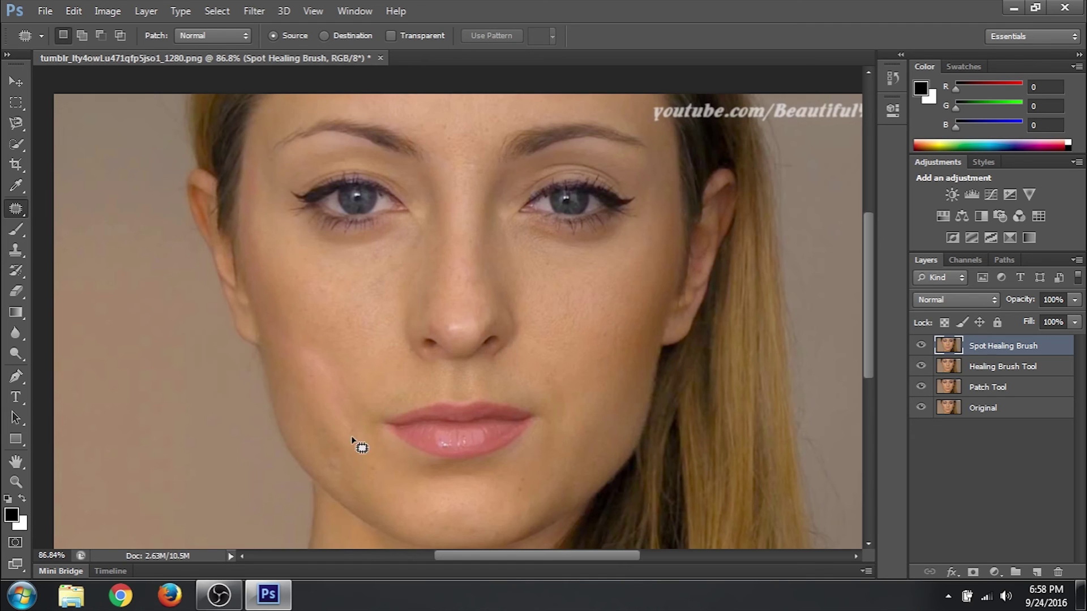
left_click(921, 346)
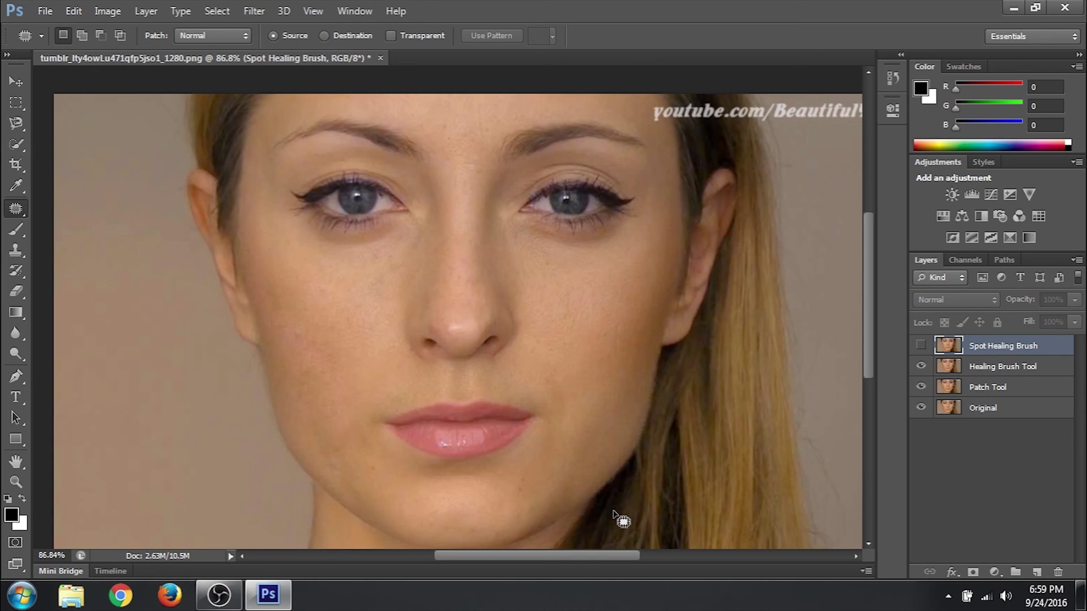
left_click(920, 346)
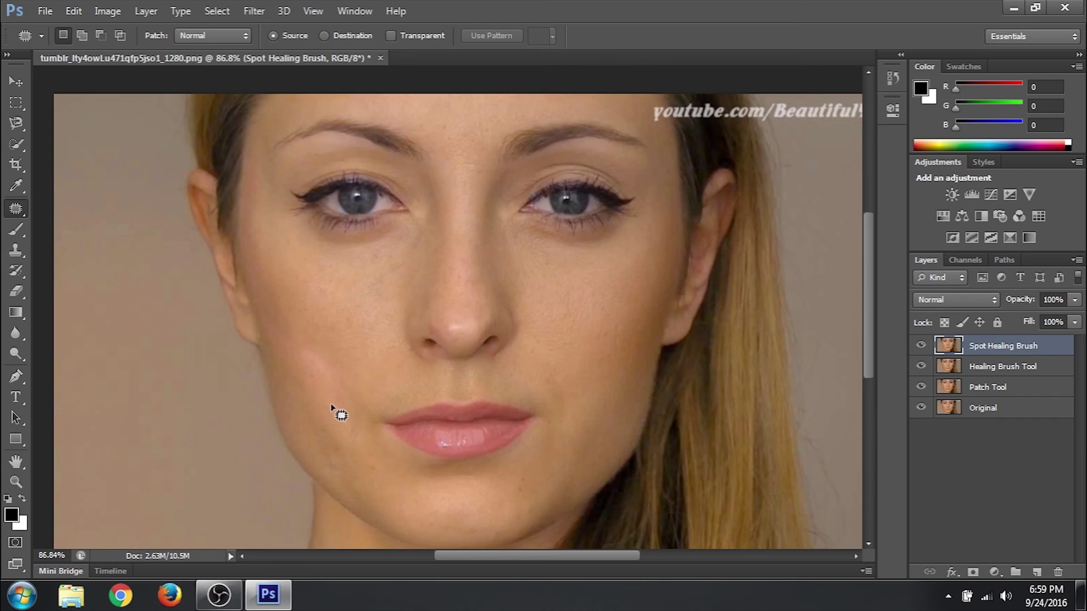
left_click(920, 345)
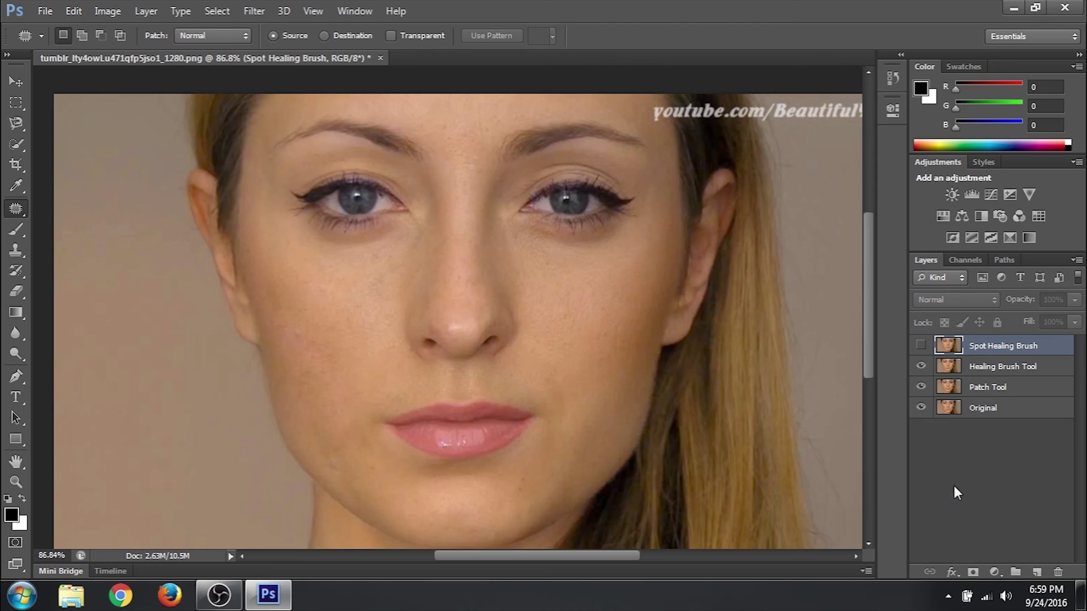
left_click(921, 367)
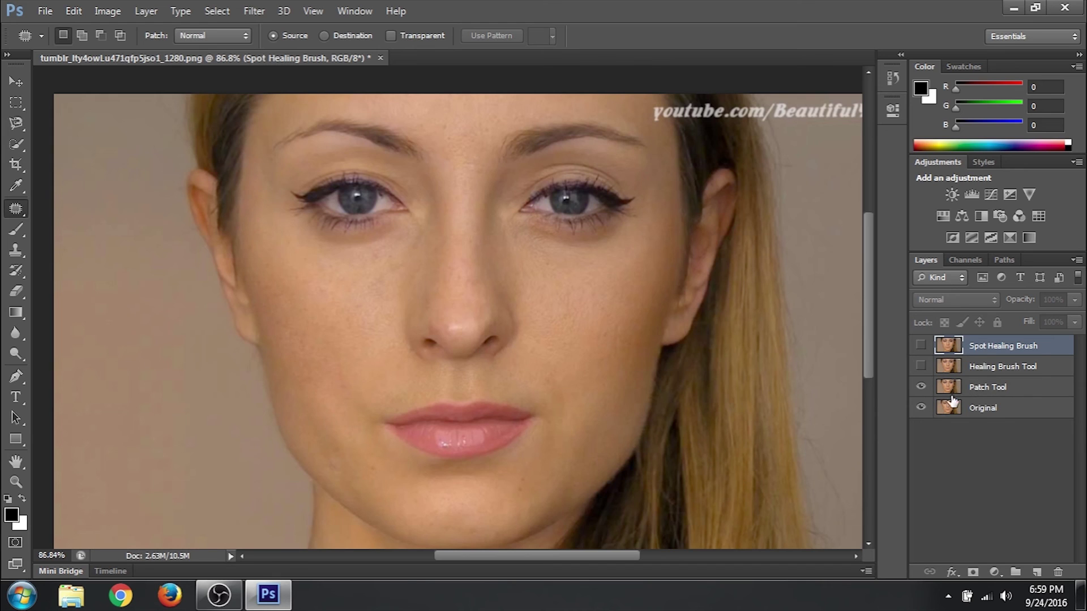